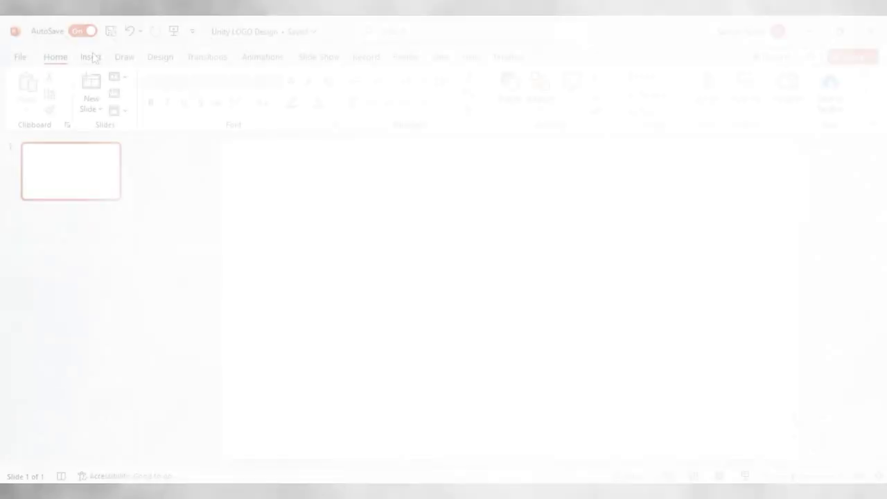
Step: Bring up the Insert commands in the blank 'Unity LOGO Design' presentation
left_click(93, 57)
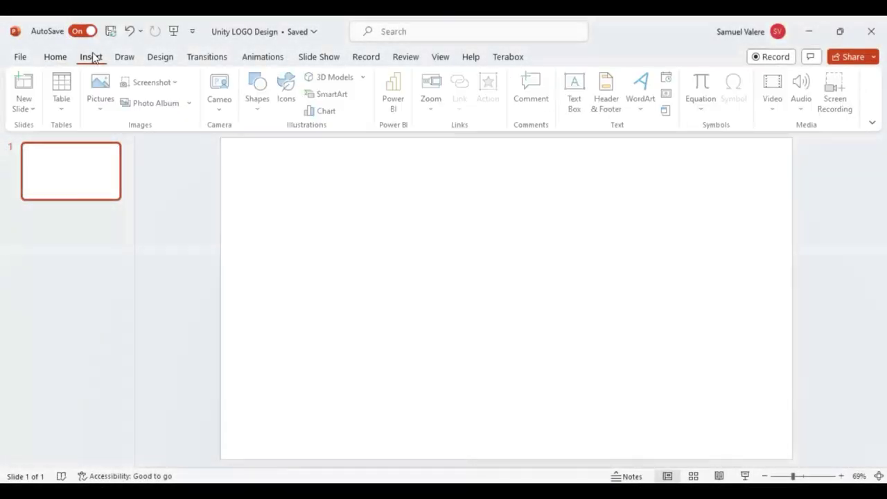
Step: Draw a blue circle and a tall rectangle aligned on its centre line
left_click(259, 104)
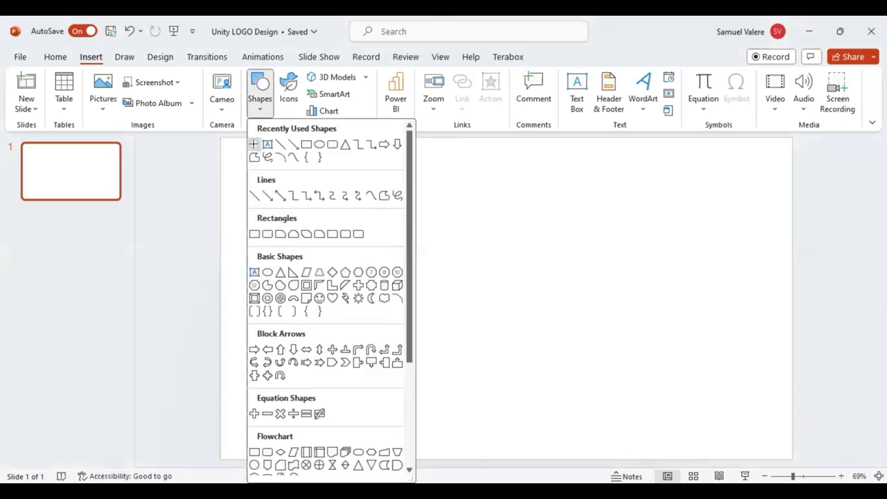
left_click_drag(454, 236, 520, 297)
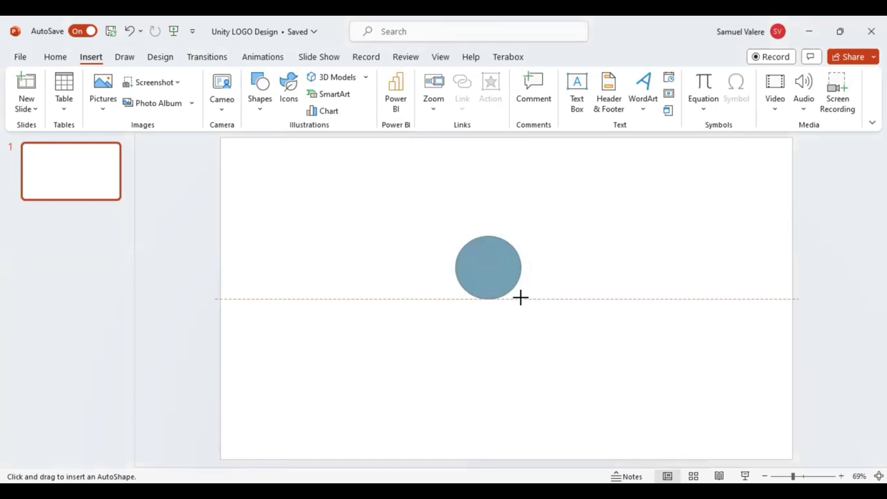
mouse_move(520, 297)
left_mouse_down()
mouse_move(504, 286)
mouse_move(506, 292)
left_mouse_up()
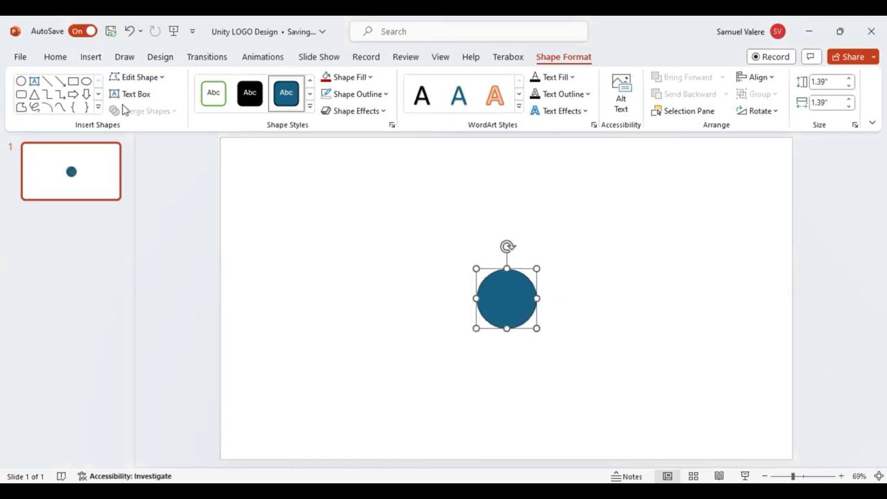
left_click(72, 81)
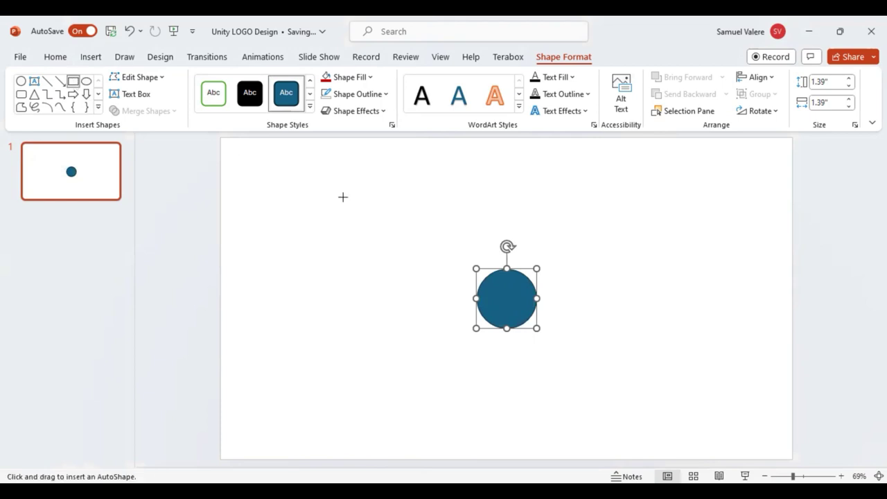
left_click_drag(516, 235, 576, 365)
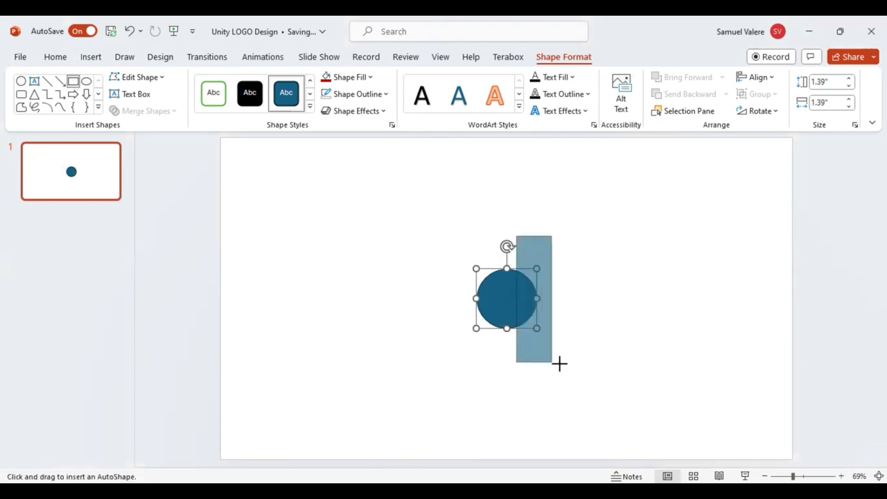
left_click_drag(554, 316, 546, 319)
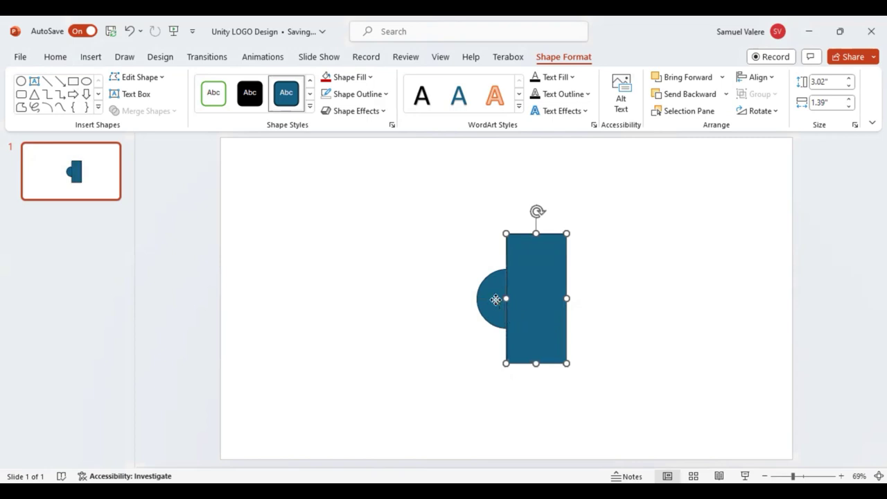
Step: Fragment the circle with the rectangle and delete the rectangle piece
left_click(496, 305, "shift")
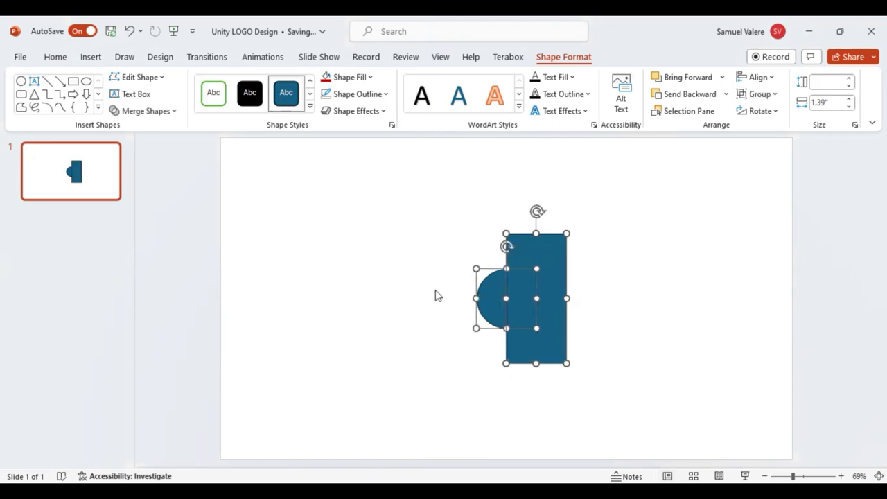
left_click(174, 113)
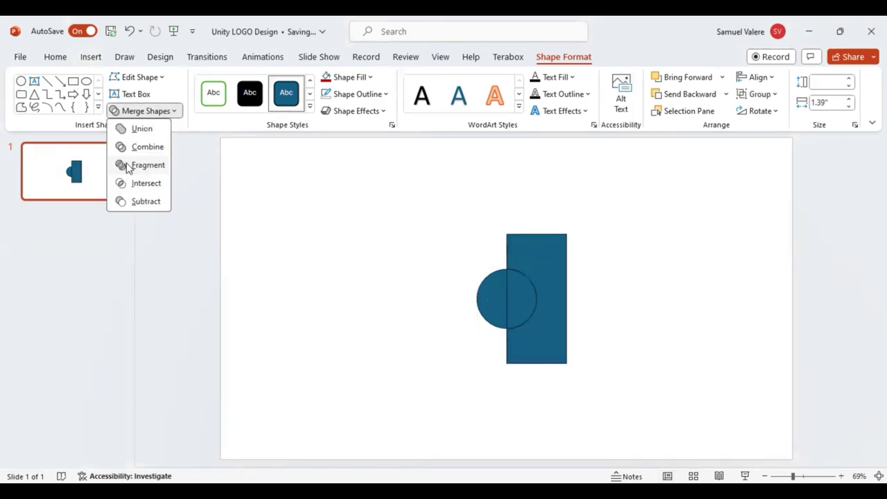
left_click(551, 280)
left_click(532, 263)
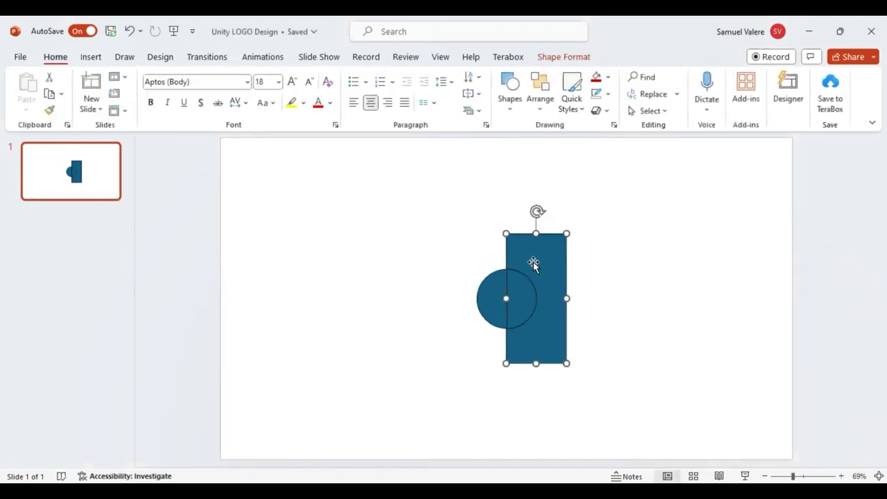
key("Delete")
left_click(516, 296)
Step: Delete the right half of the circle and duplicate the remaining half-circle
key("Delete")
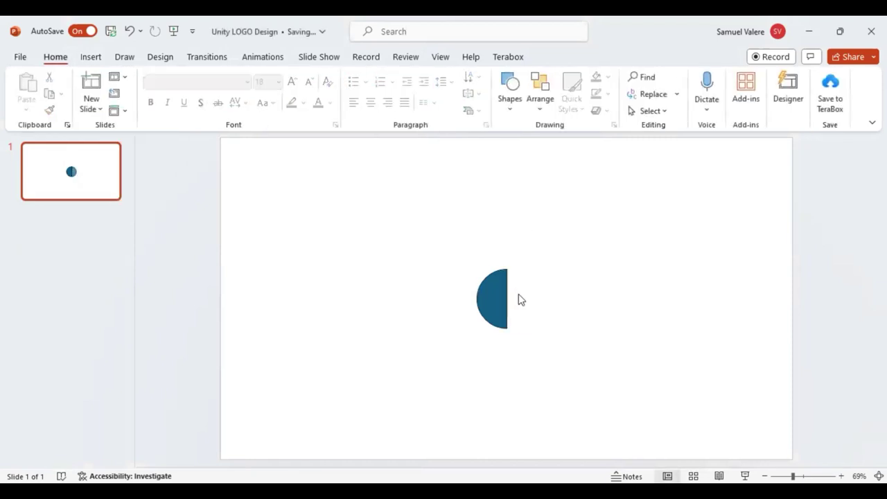
left_click(493, 292)
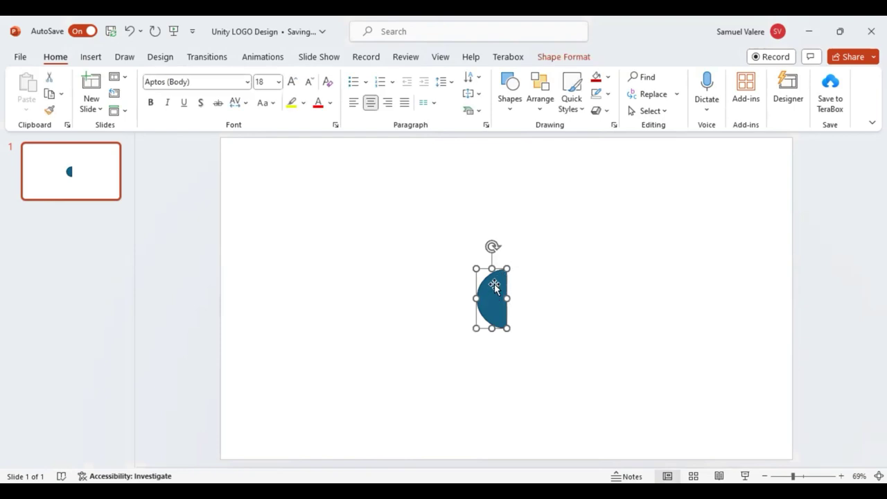
key("ctrl+d")
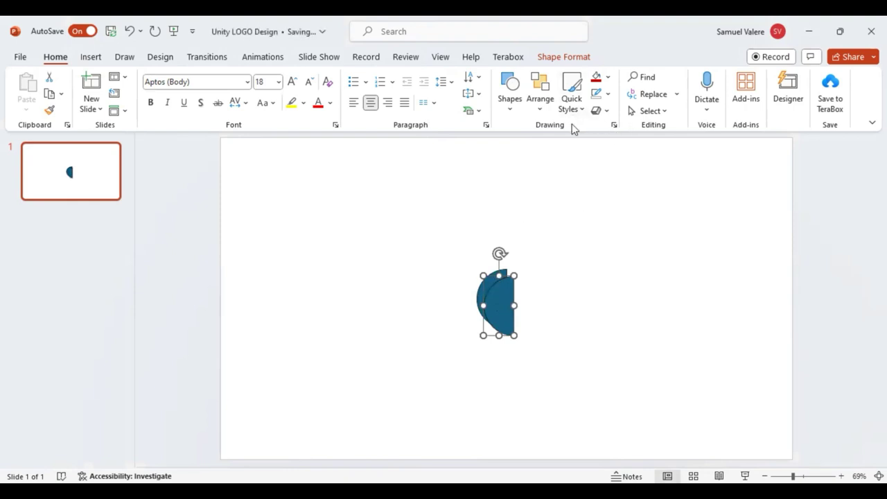
Step: Flip the copy horizontally, set it beside the original, and tilt the left half
left_click(562, 58)
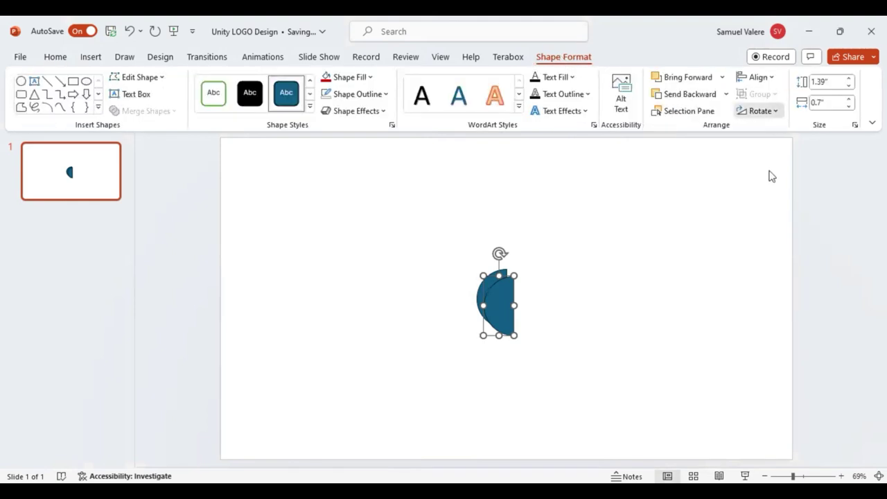
left_click(760, 111)
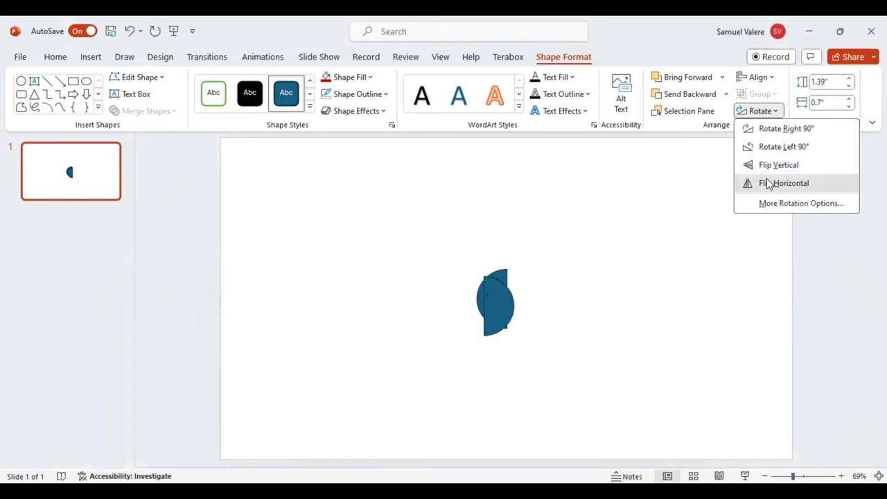
left_click(767, 182)
left_click_drag(503, 304, 462, 301)
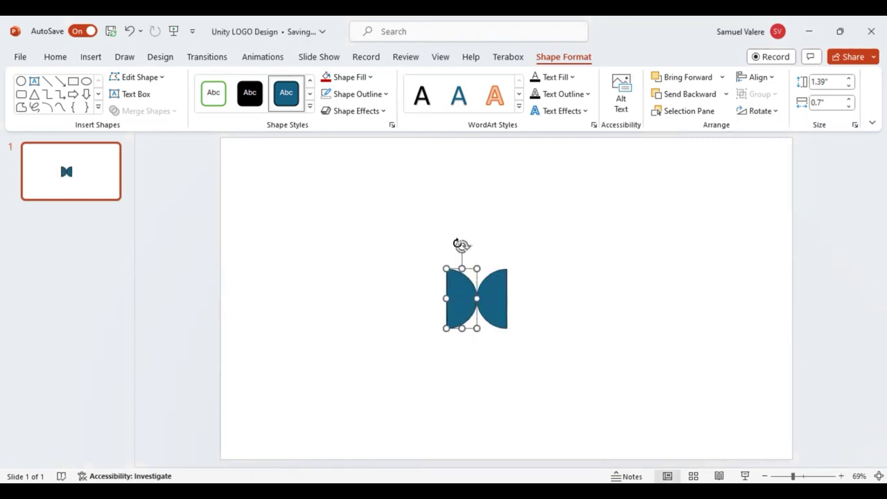
left_click_drag(460, 246, 436, 250)
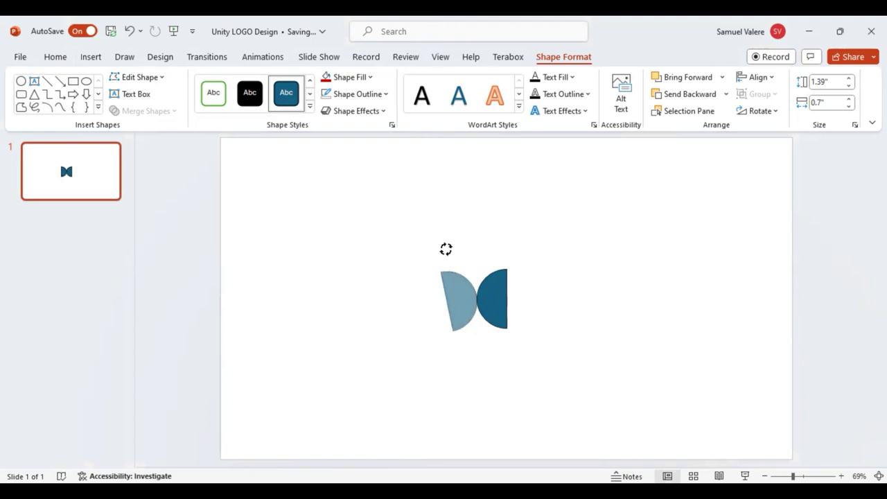
Step: Rotate both half-circles inward and slide the right one over the left
left_click(494, 283)
left_click_drag(492, 246, 522, 267)
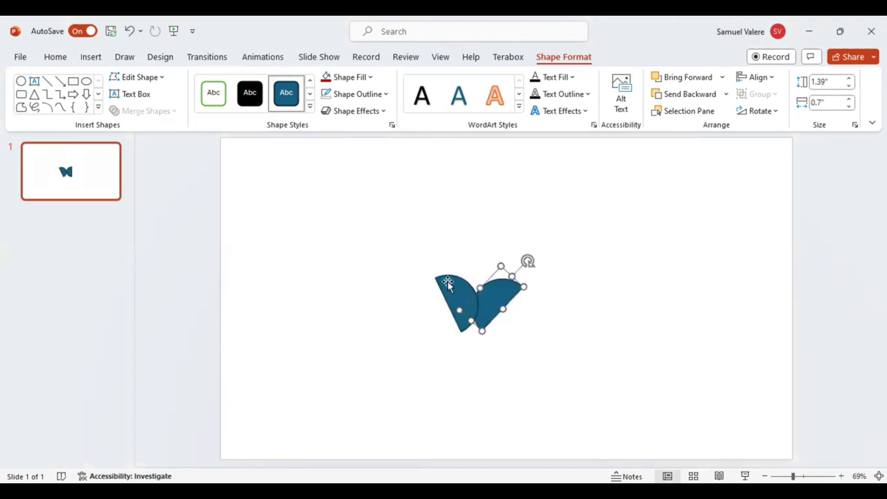
left_click(448, 284)
left_click_drag(439, 251, 430, 254)
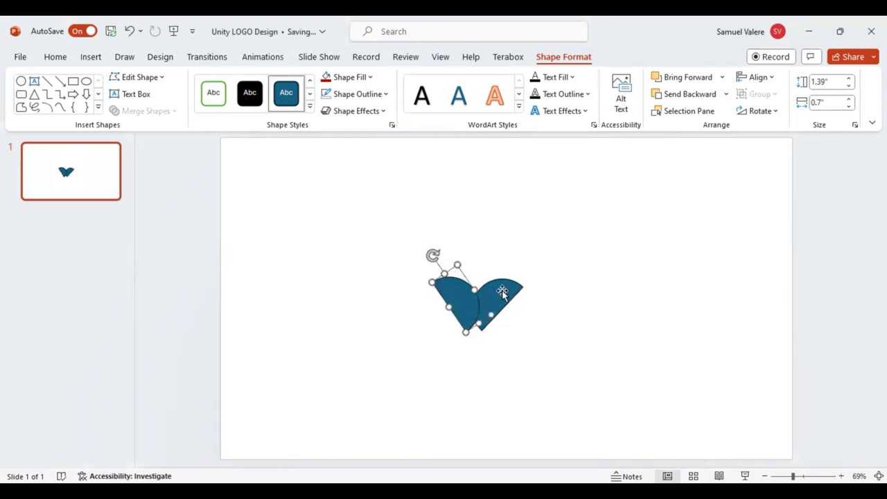
left_click_drag(501, 291, 486, 291)
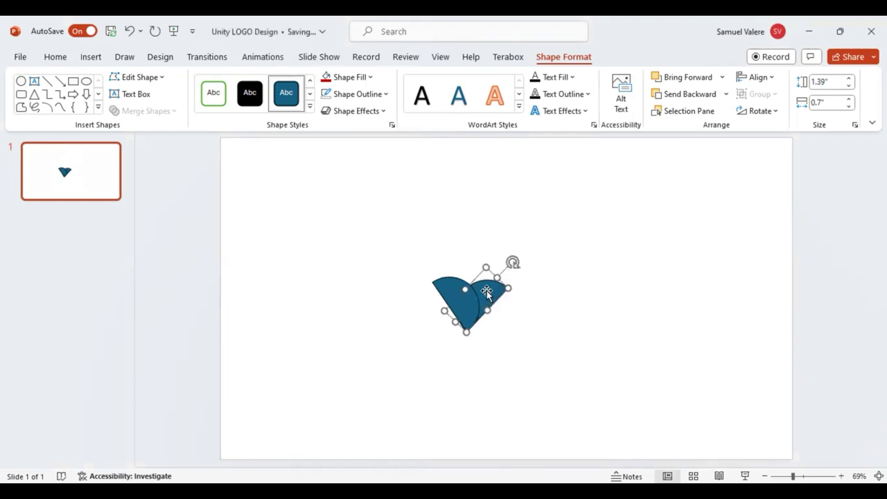
Step: Tilt the left half-circle further so both halves meet at one bottom point
left_click(532, 326)
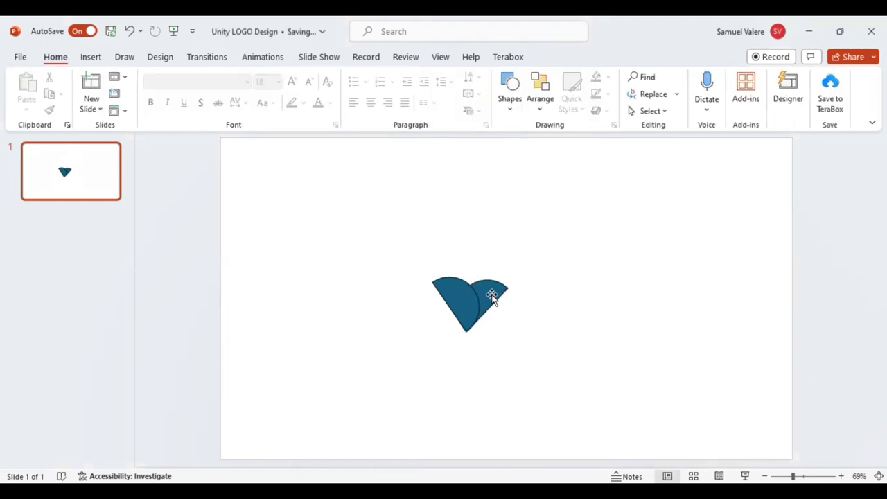
left_click(494, 299)
left_click(514, 321)
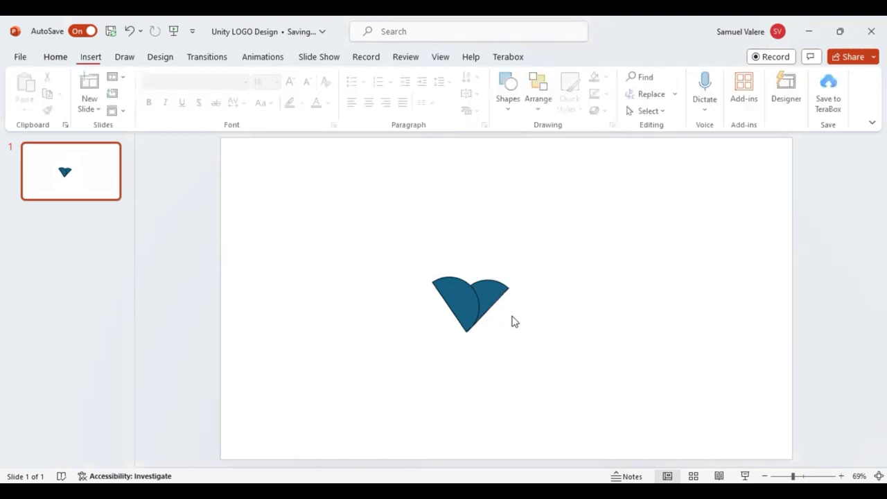
left_click(490, 299)
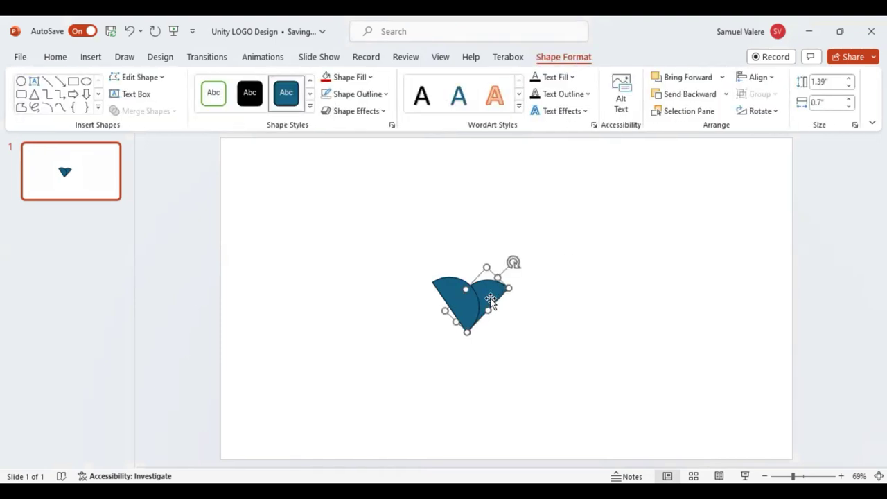
left_click(513, 331)
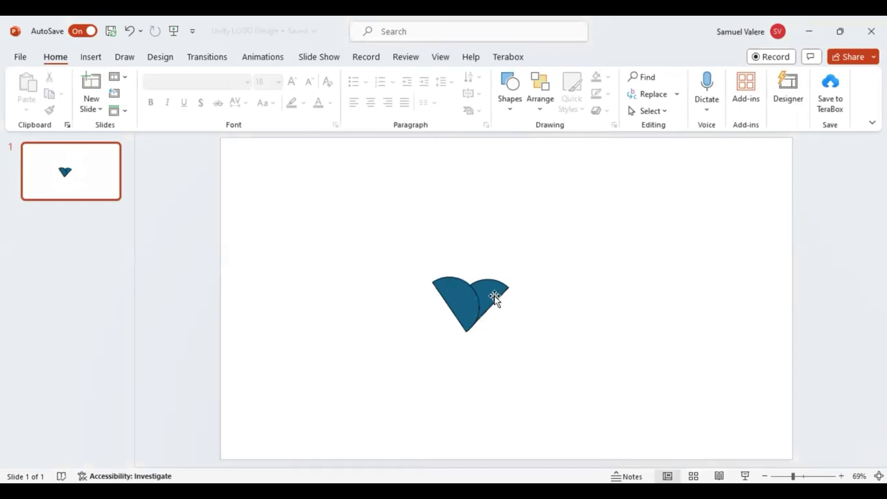
left_click(465, 298)
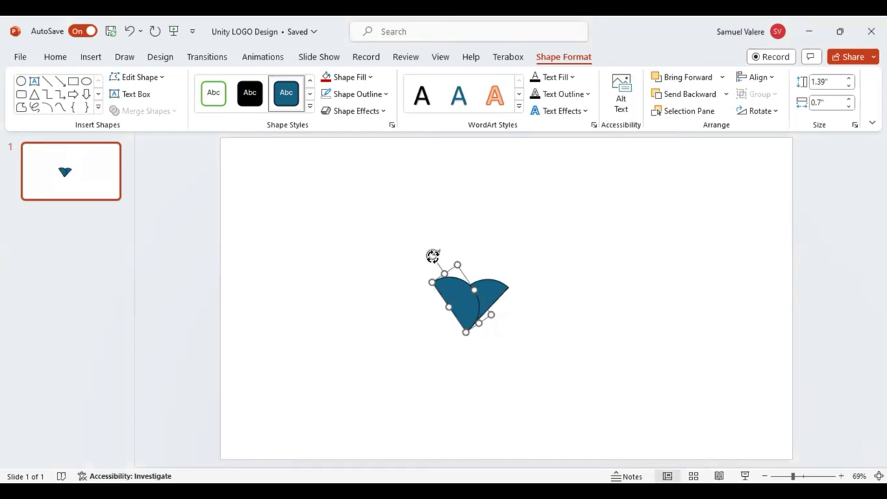
left_click_drag(432, 256, 435, 262)
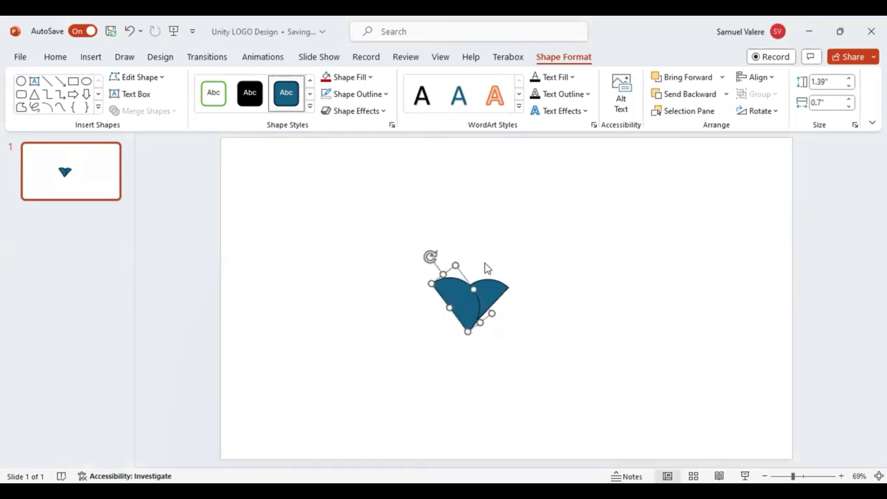
left_click(543, 319)
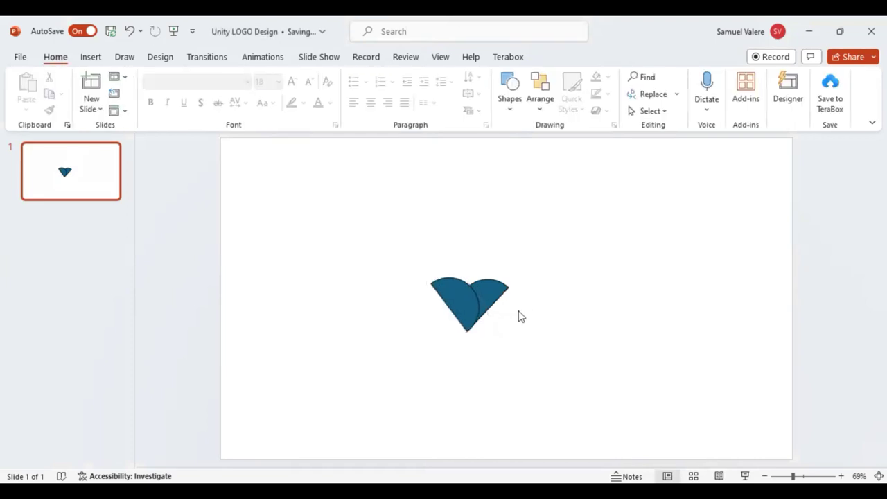
Step: Select both wing pieces together
left_click(468, 305)
double_click(467, 307)
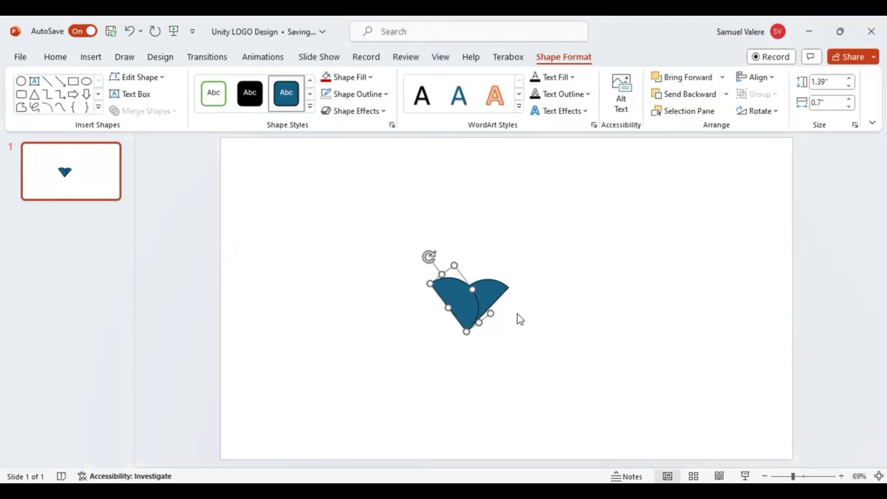
left_click(539, 325)
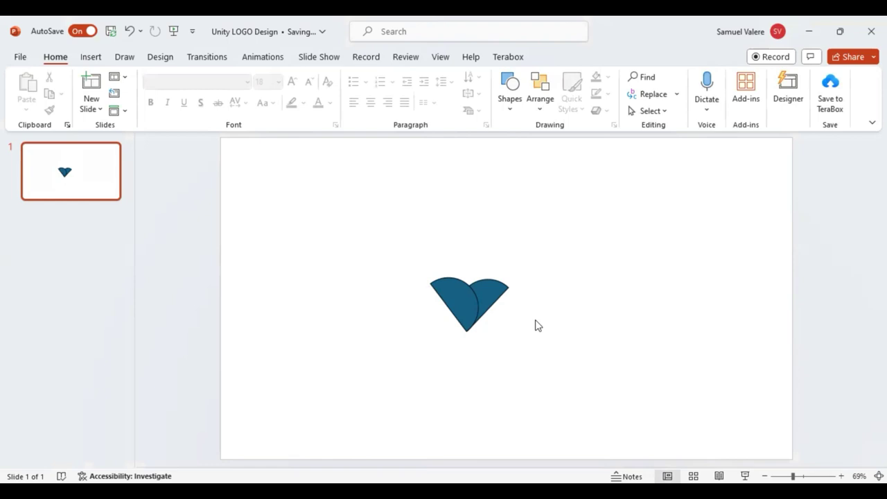
left_click(489, 294)
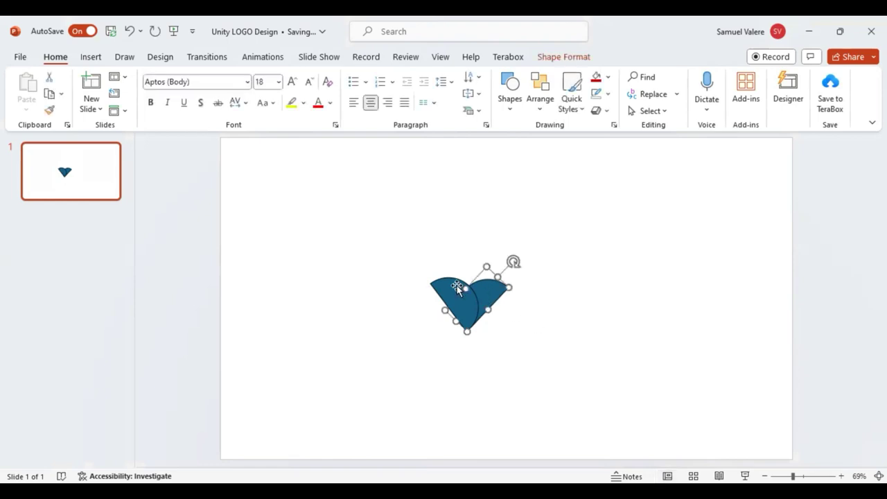
left_click(456, 285, "shift")
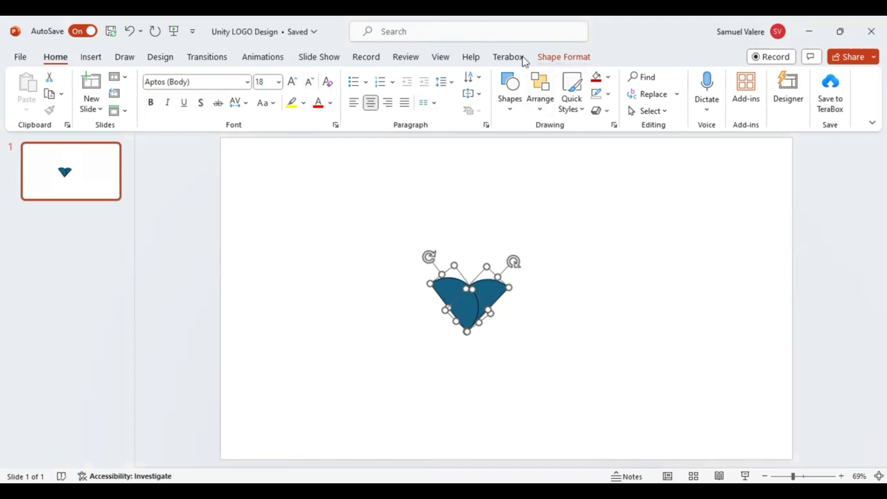
Step: Fill both the left and right wing pieces red
left_click(563, 57)
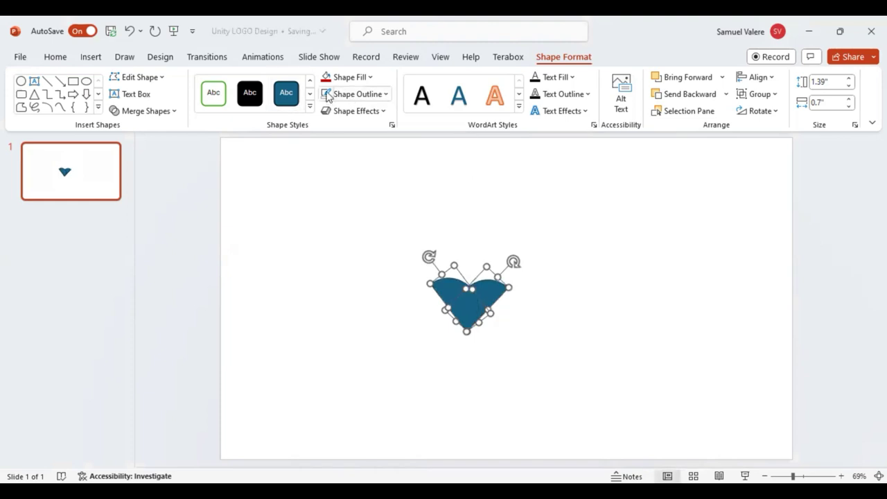
left_click(552, 294)
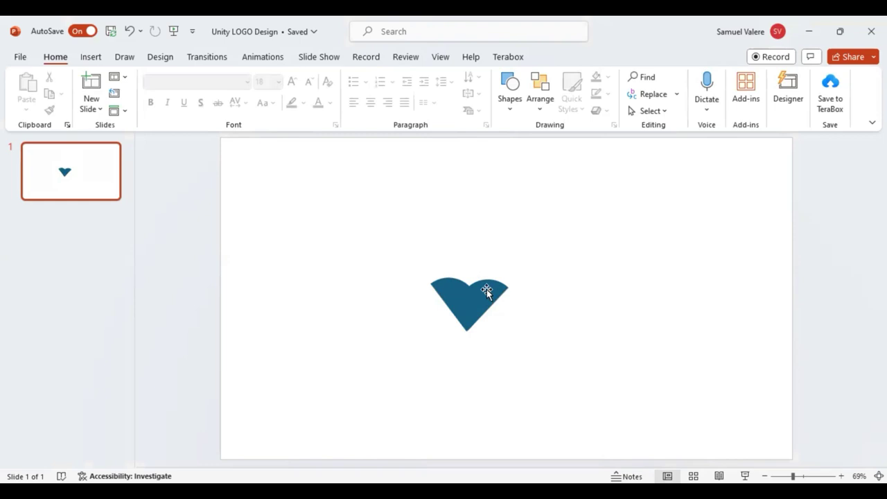
left_click(446, 290)
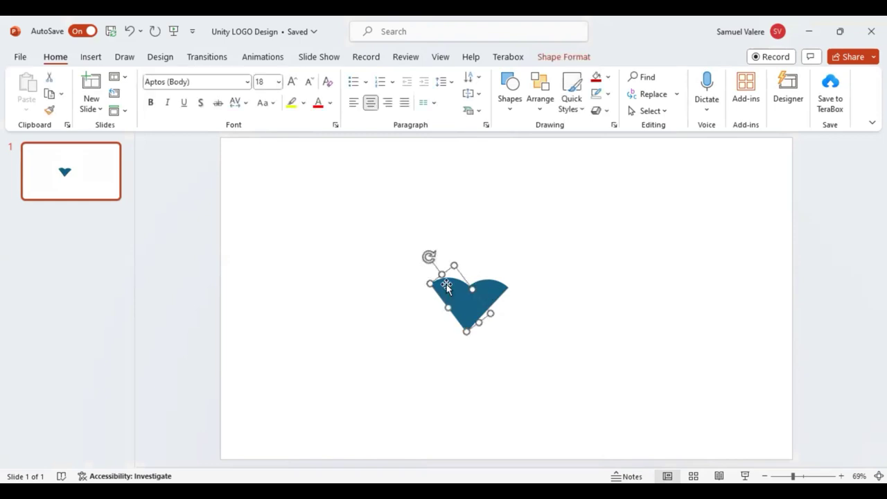
left_click(596, 78)
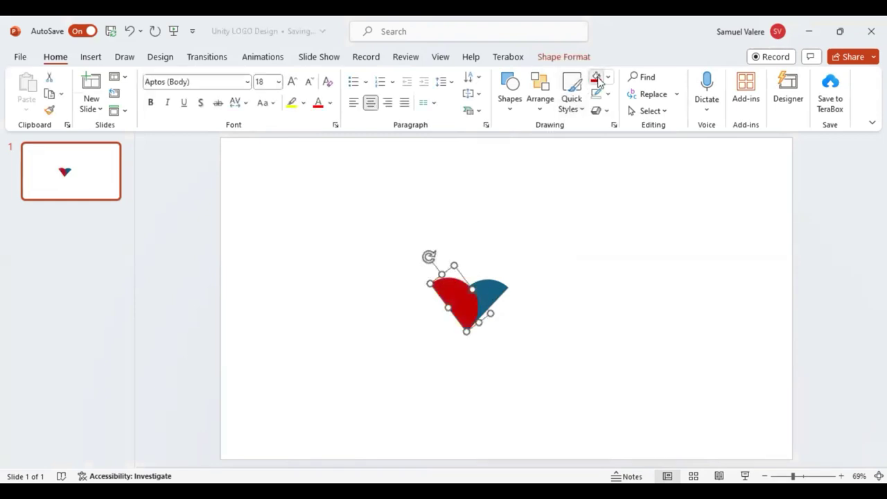
left_click(493, 288)
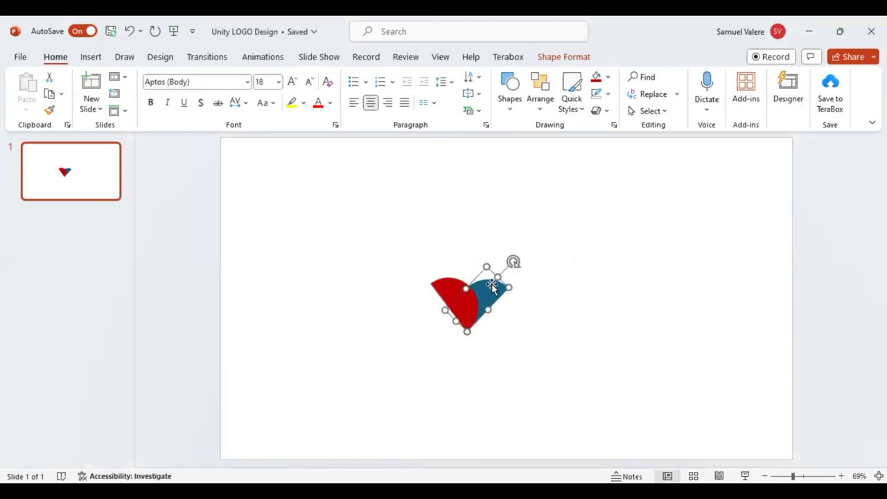
left_click(595, 78)
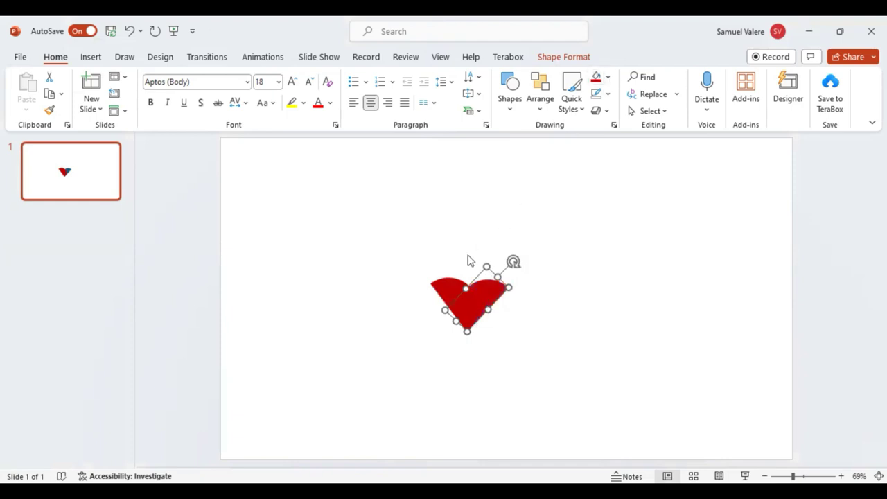
Step: Change the left wing piece to a brighter red from Standard Colors
left_click(451, 294)
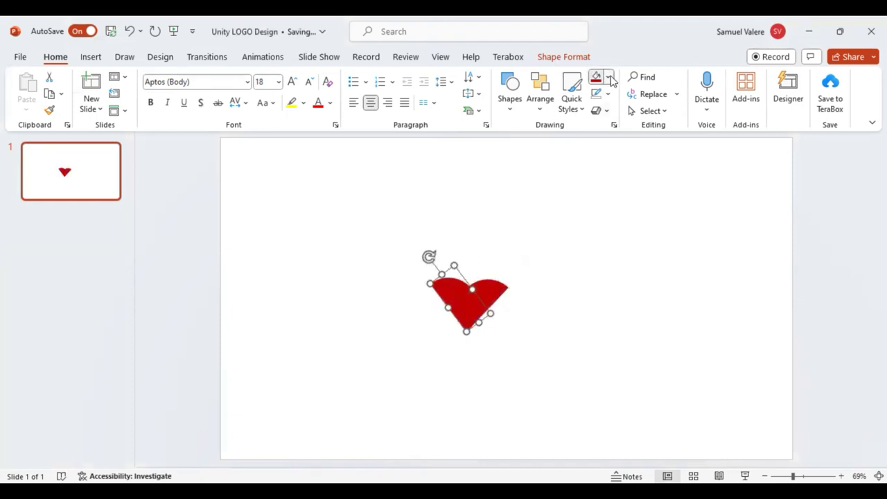
left_click(608, 77)
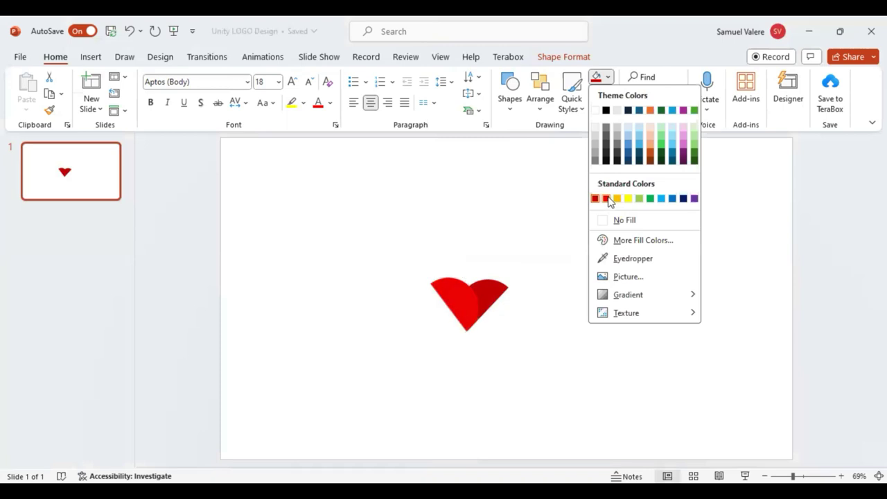
left_click(606, 199)
left_click(537, 302)
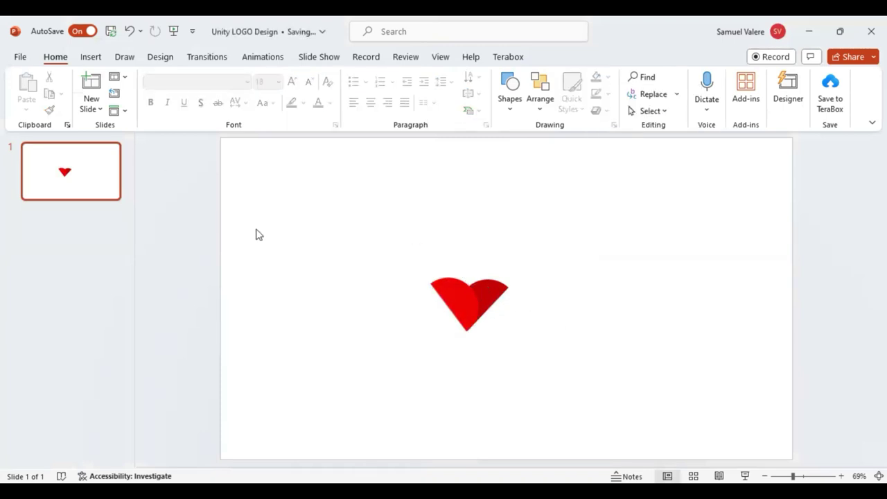
left_click(461, 293)
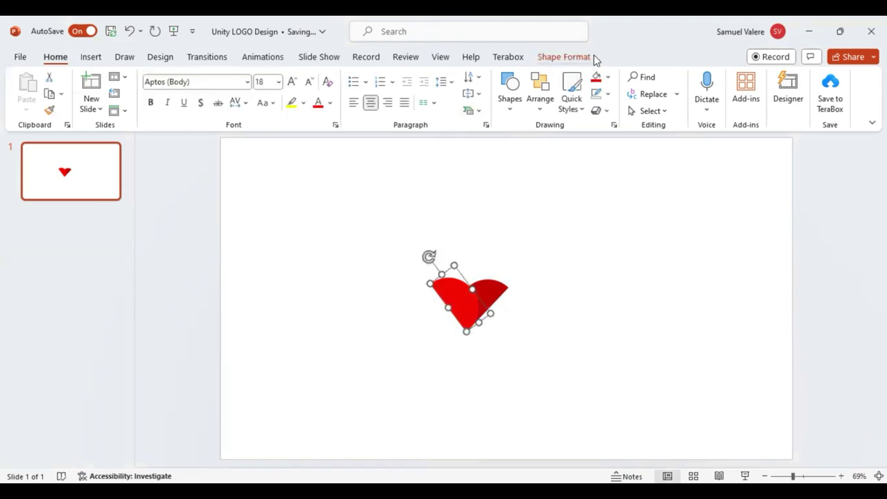
Step: Give the left wing's solid fill 25% transparency, then close the Format pane
left_click(563, 58)
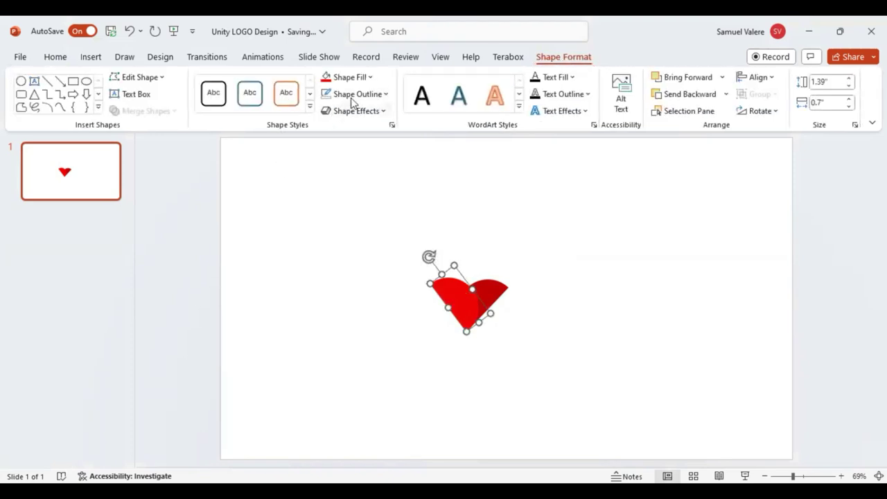
left_click(371, 77)
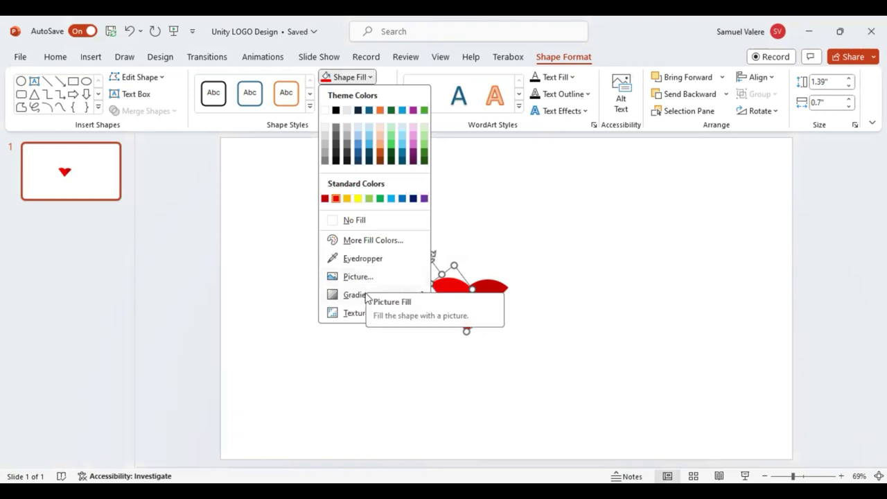
mouse_move(367, 296)
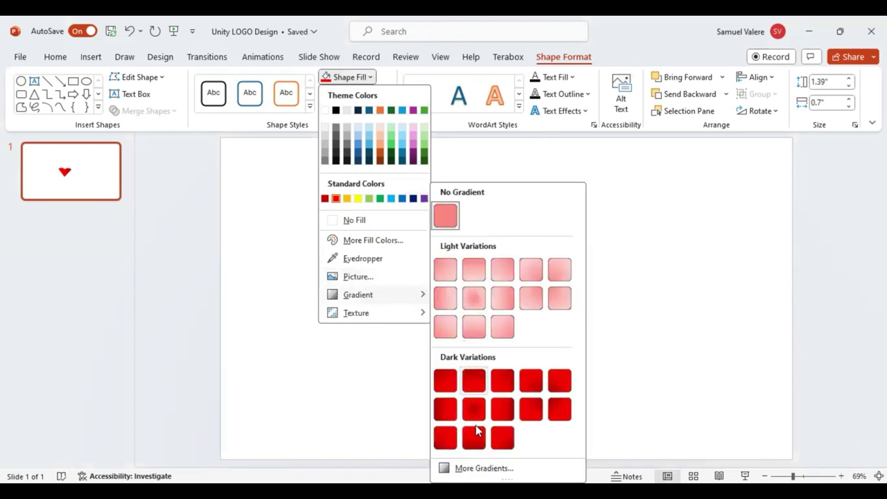
left_click(476, 468)
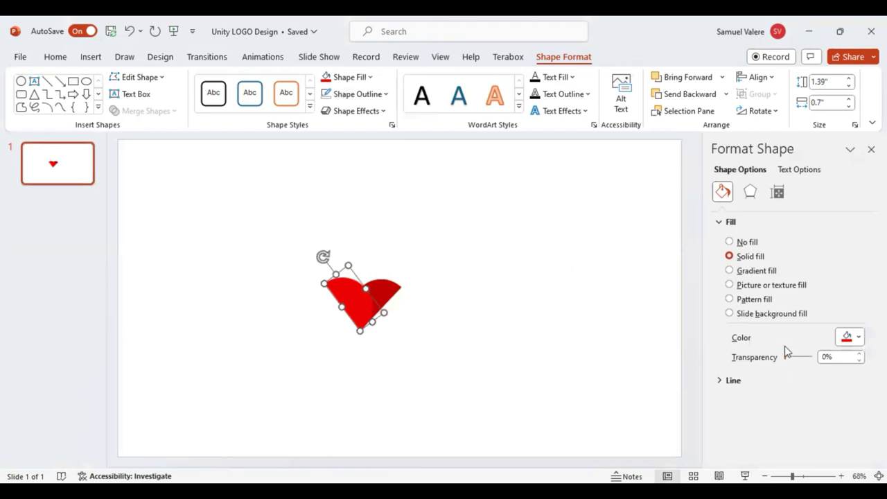
left_click_drag(791, 357, 793, 357)
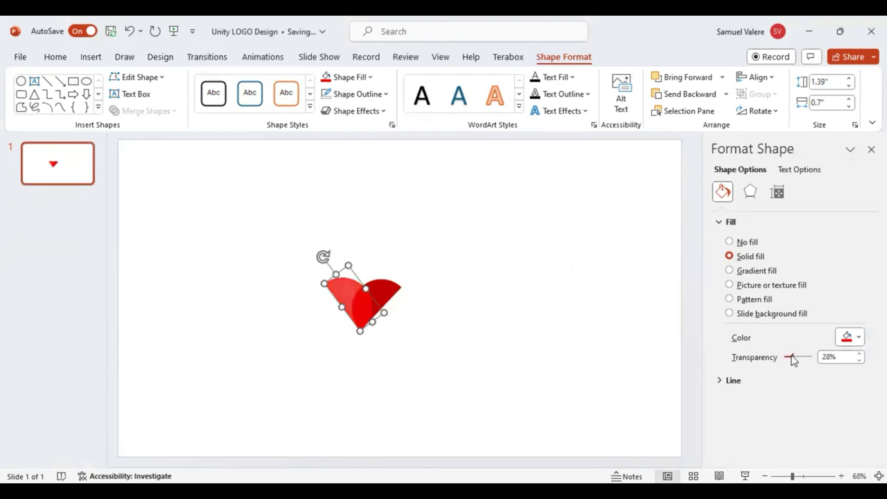
left_click(860, 354)
left_click(516, 318)
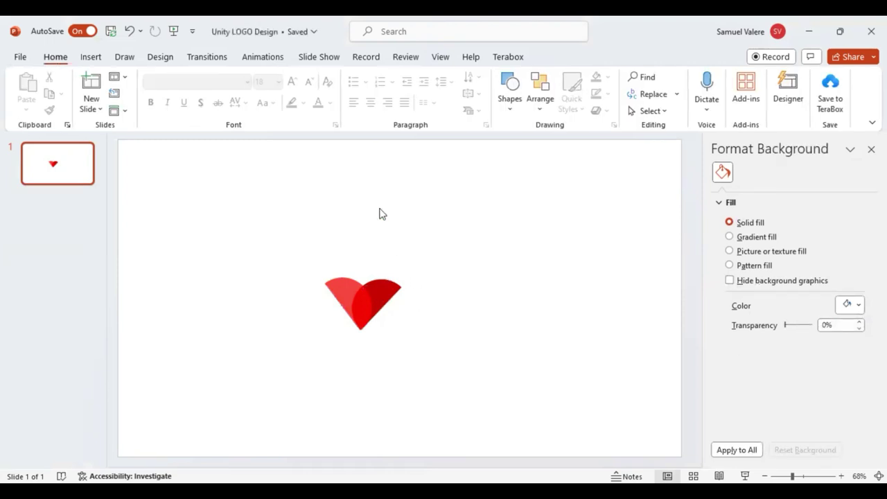
left_click(871, 149)
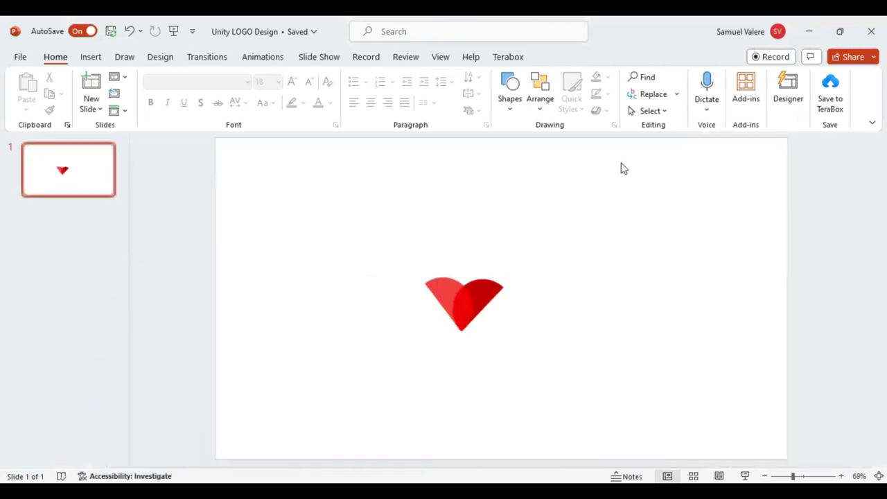
Step: Draw a small 0.49-inch oval head centred just above the red wings
left_click(91, 57)
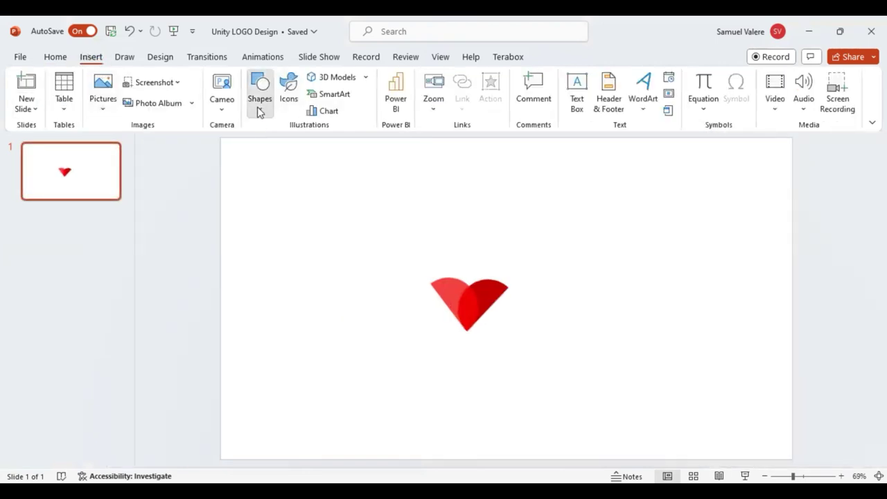
left_click(254, 143)
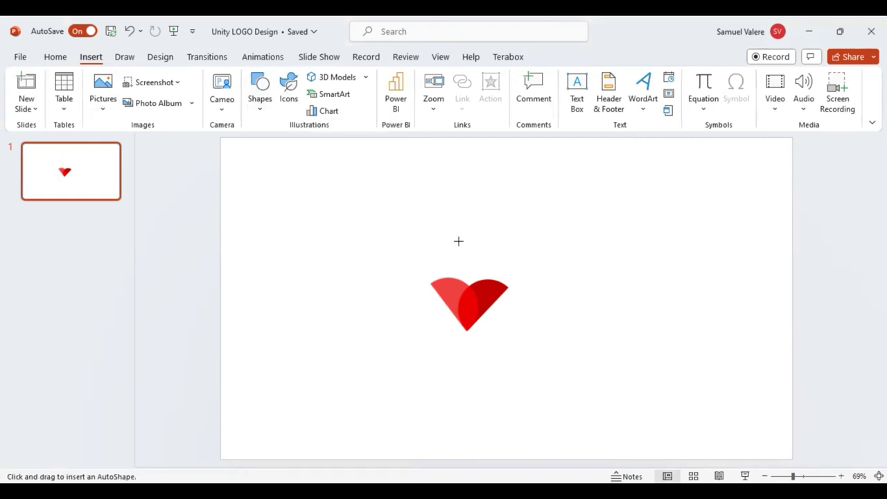
left_click_drag(467, 256, 479, 267)
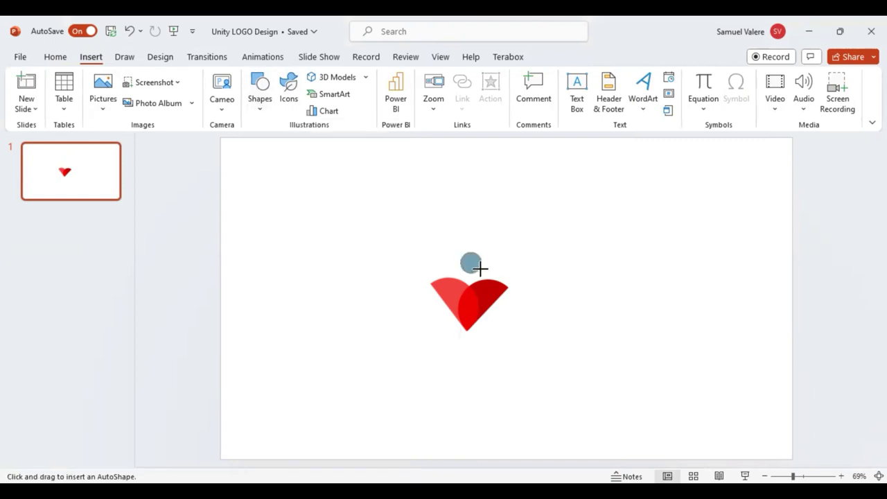
left_click_drag(483, 274, 472, 267)
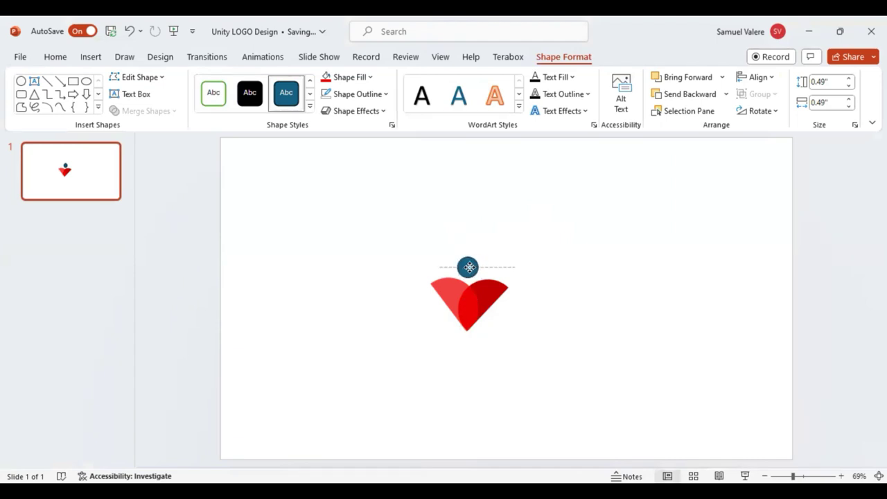
left_click_drag(472, 267, 469, 267)
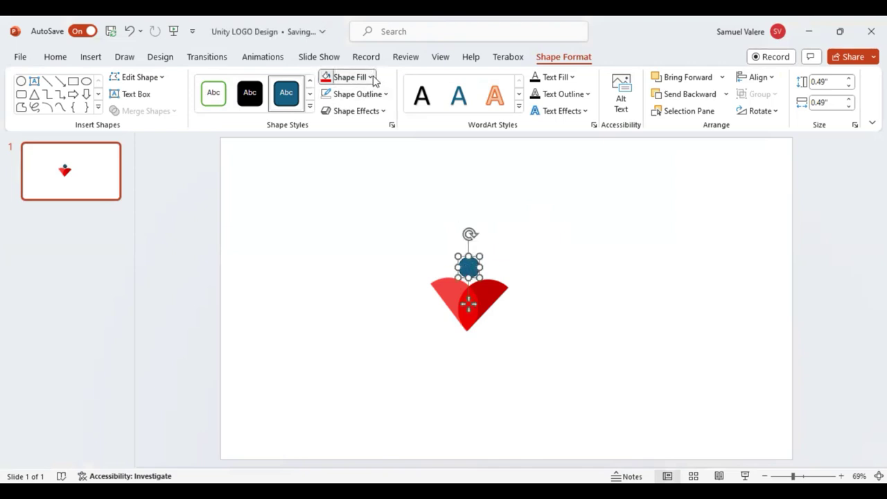
Step: Fill the head circle Dark Red and group it with both wings
left_click(373, 77)
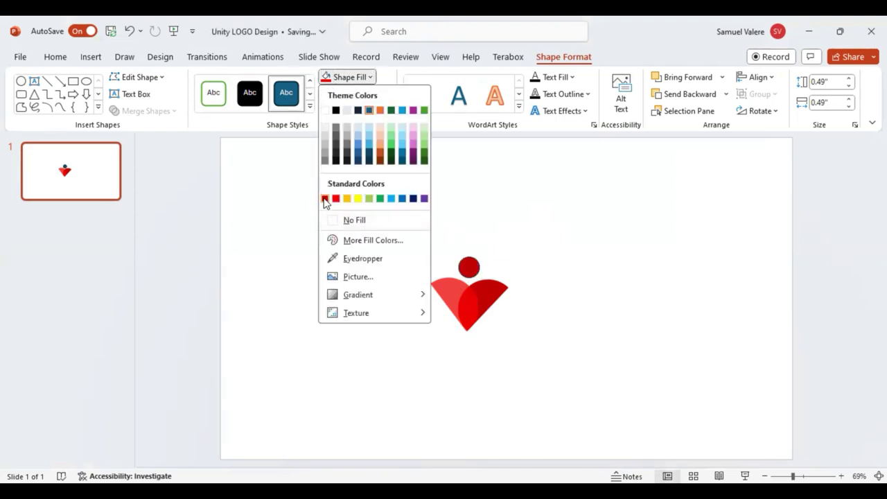
left_click(325, 198)
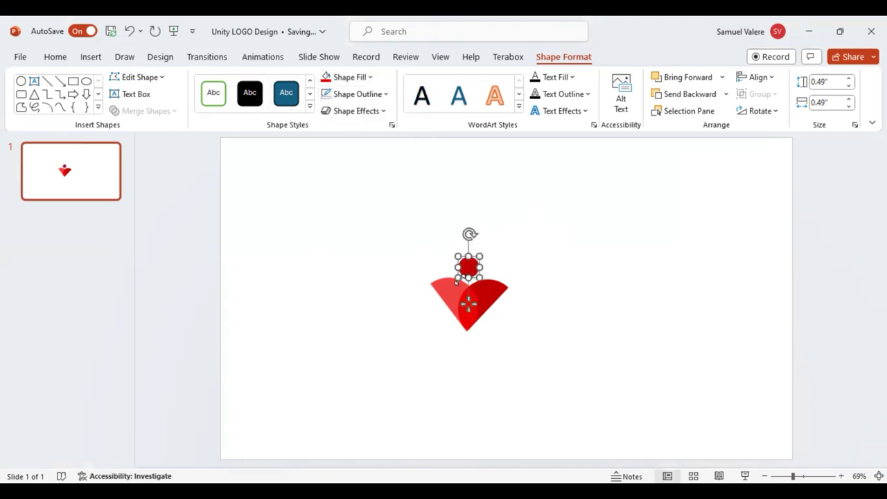
left_click(500, 290, "shift")
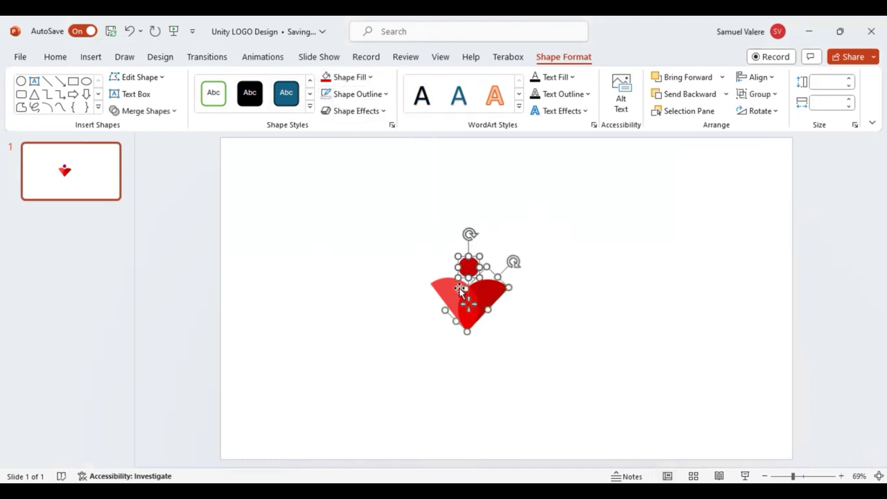
left_click(448, 291, "shift")
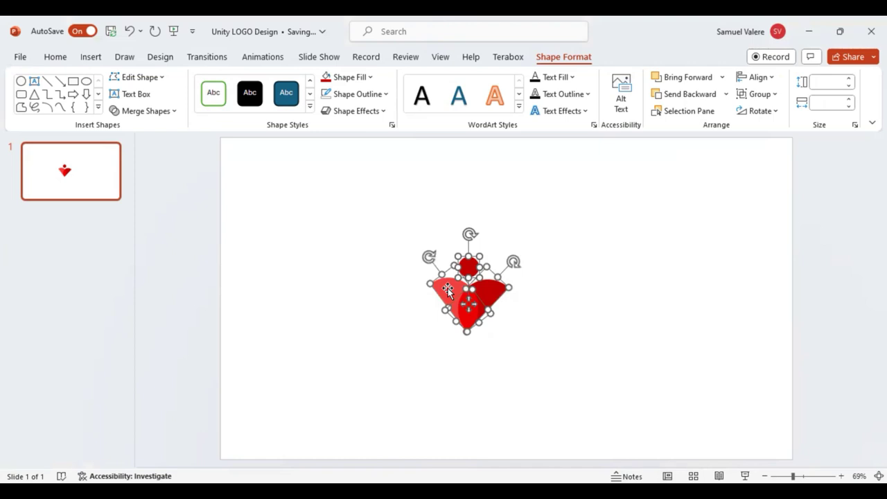
left_click(775, 95)
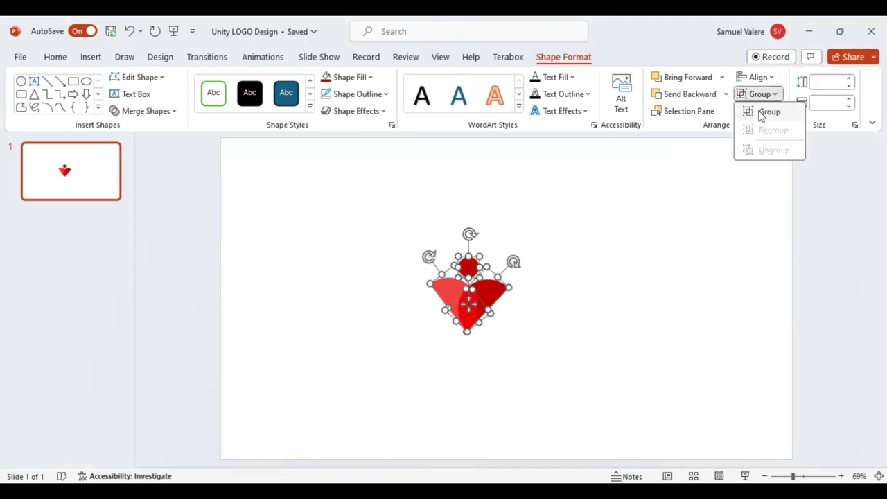
left_click(760, 112)
Step: Duplicate the figure down and to the right, and rotate the copy sideways
mouse_move(473, 297)
left_mouse_down()
mouse_move(488, 275)
mouse_move(509, 273)
mouse_move(505, 253)
left_mouse_up()
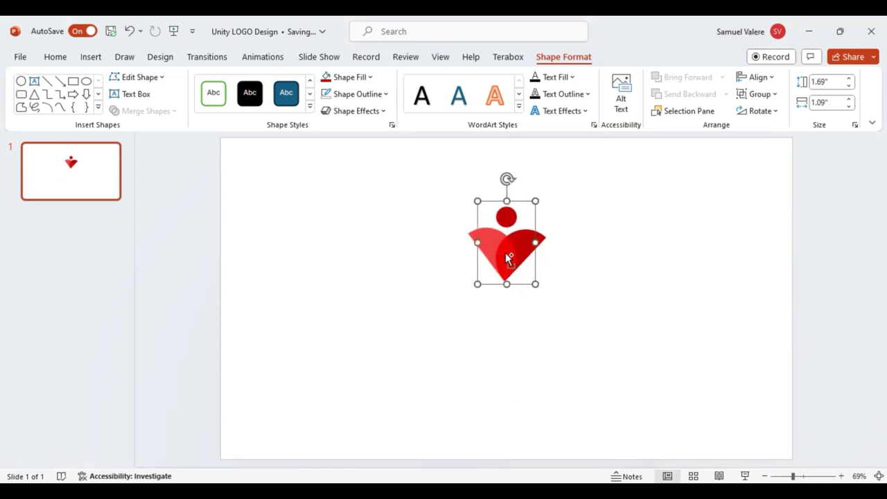
mouse_move(507, 253)
left_mouse_down()
mouse_move(568, 298)
mouse_move(590, 291)
left_mouse_up()
mouse_move(586, 234)
left_mouse_down()
mouse_move(647, 293)
mouse_move(616, 311)
mouse_move(579, 300)
mouse_move(589, 299)
left_mouse_up()
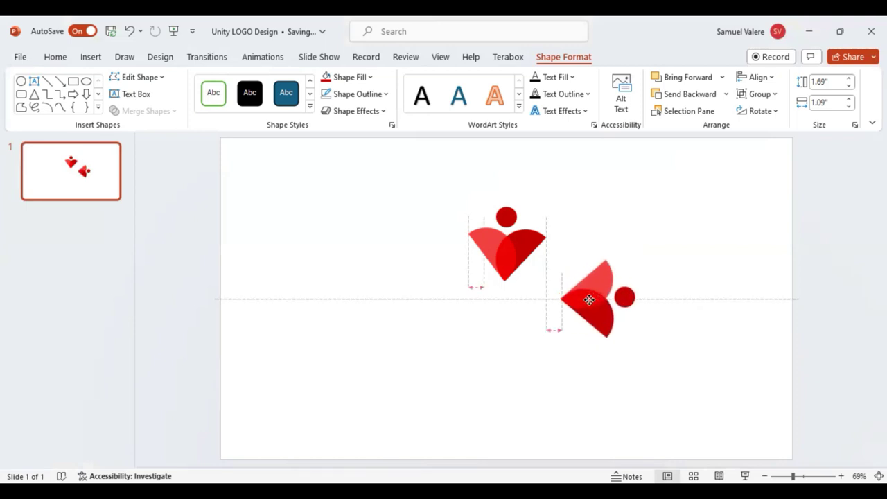
Step: Nudge and slightly rotate the original upper figure into position
left_click(509, 239)
left_click_drag(508, 237, 510, 235)
left_click_drag(507, 177, 506, 178)
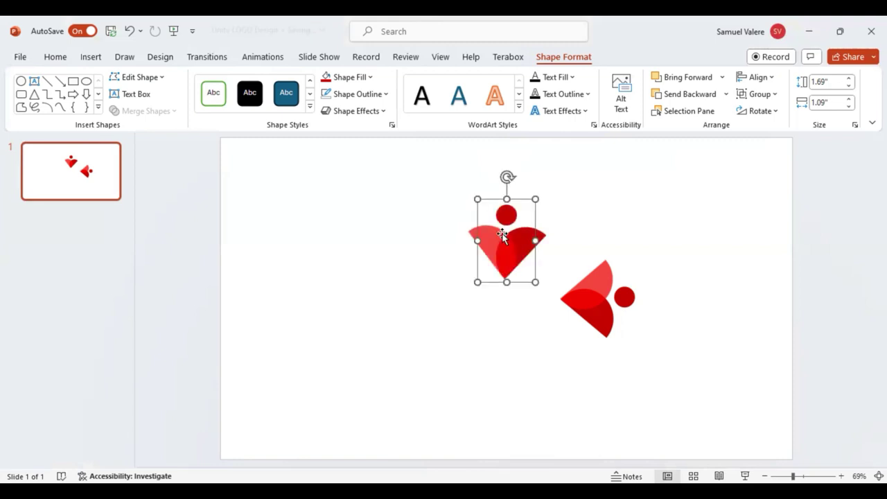
left_click_drag(504, 237, 502, 239)
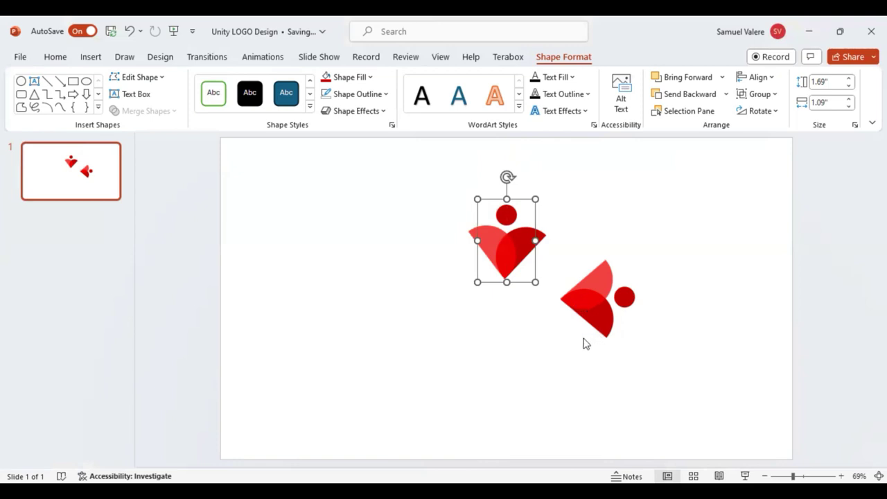
left_click(602, 309)
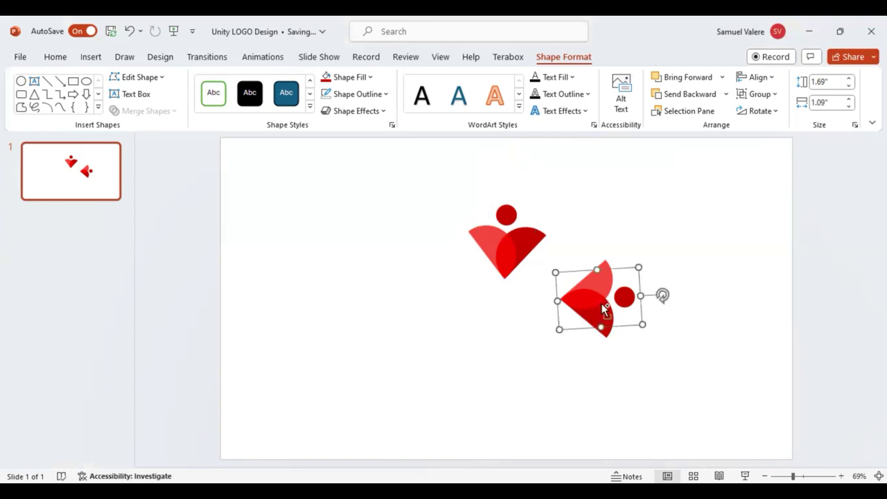
Step: Place a copy below the top figure, rotated so its head points down, centred
left_click_drag(603, 310, 503, 389, "ctrl")
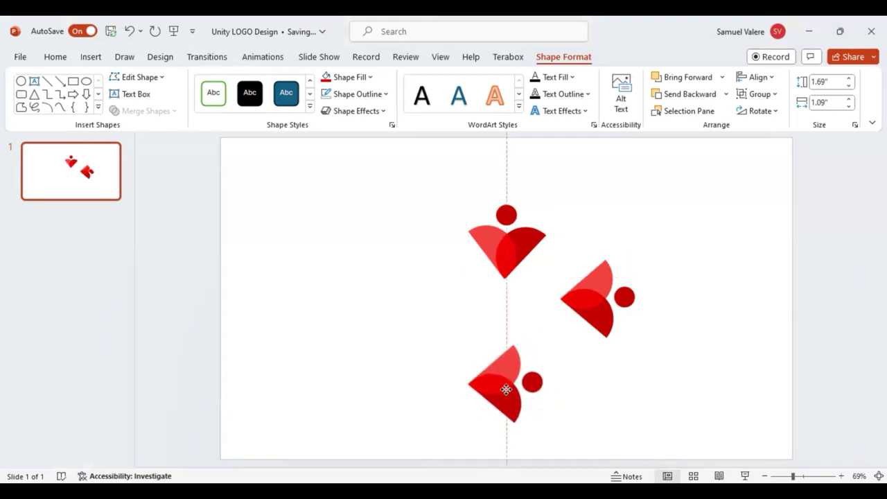
left_click_drag(503, 389, 502, 390, "ctrl")
left_click_drag(569, 381, 507, 430)
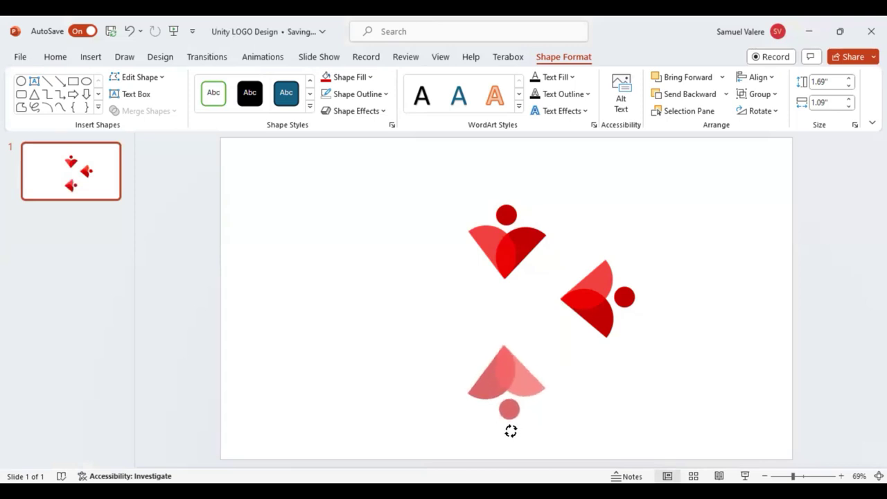
left_click_drag(506, 430, 508, 435)
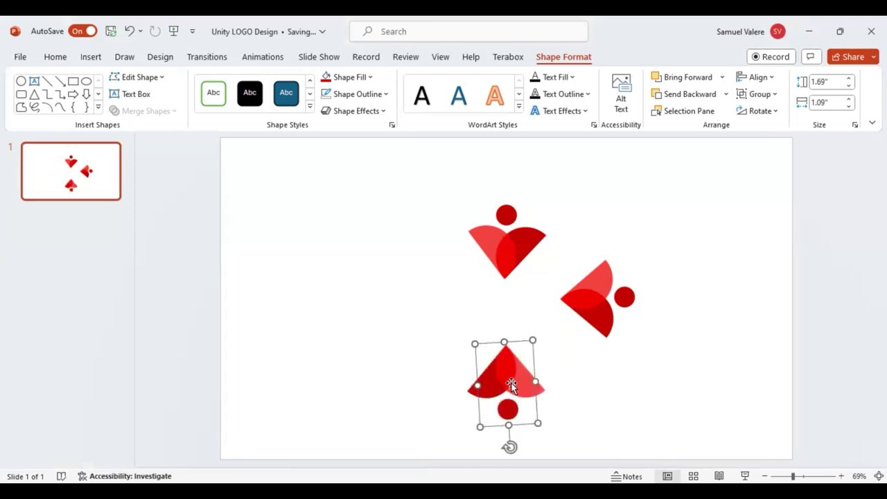
left_click_drag(510, 386, 510, 393)
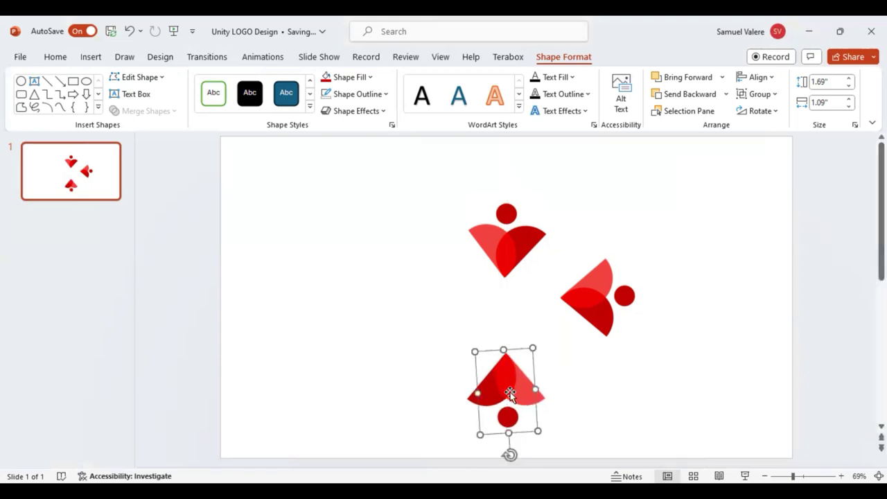
left_click(595, 302)
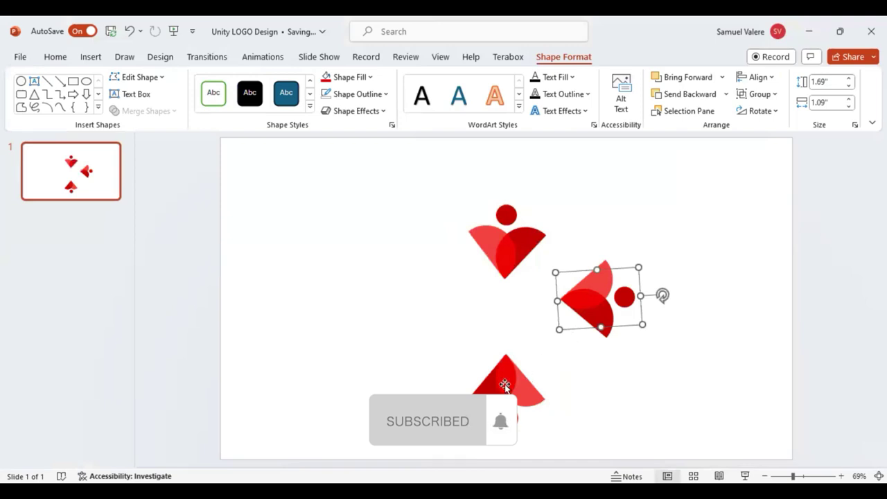
left_click_drag(506, 385, 504, 377)
Step: Duplicate the right figure, mirror it to the left of centre, and level it
left_click(582, 301)
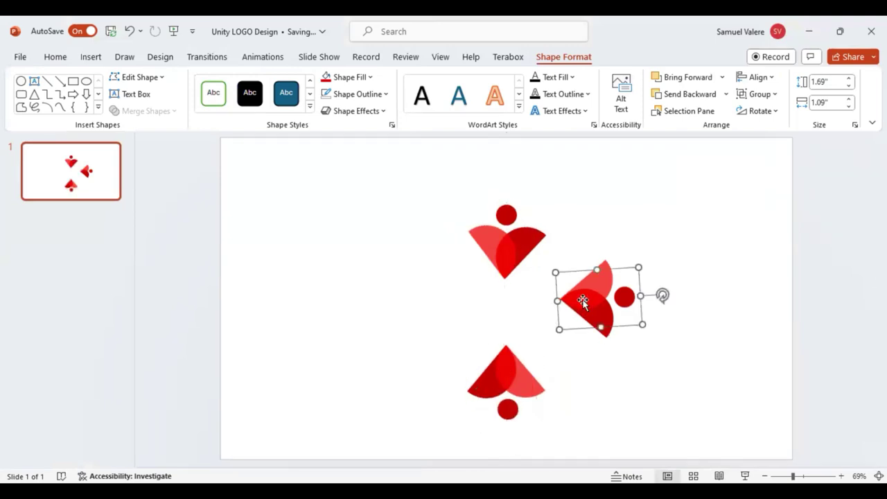
left_click(584, 298)
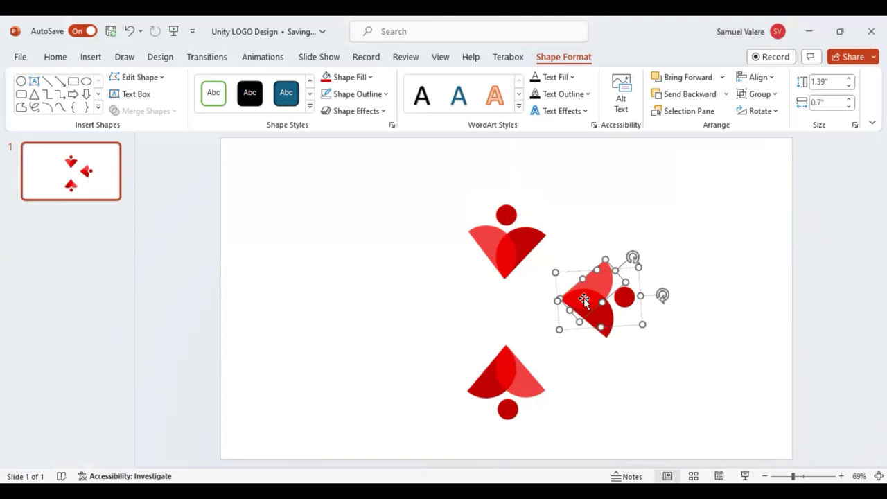
left_click(617, 350)
left_click(605, 318)
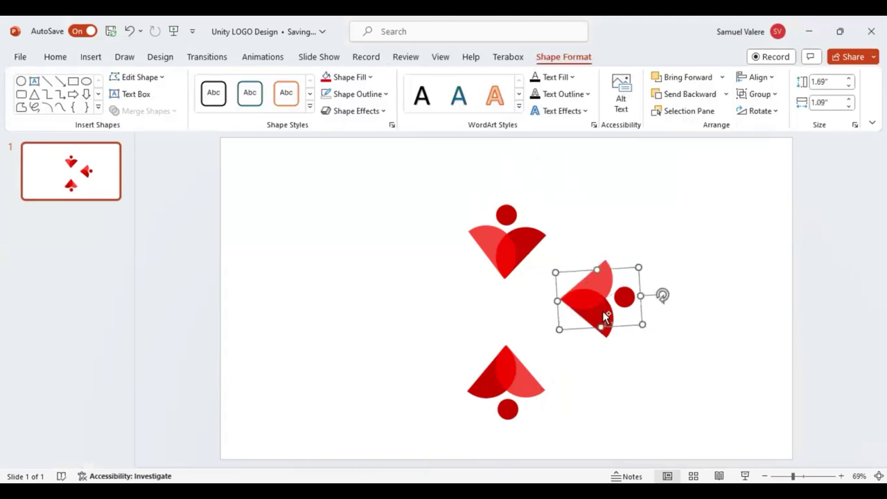
key("ctrl+d")
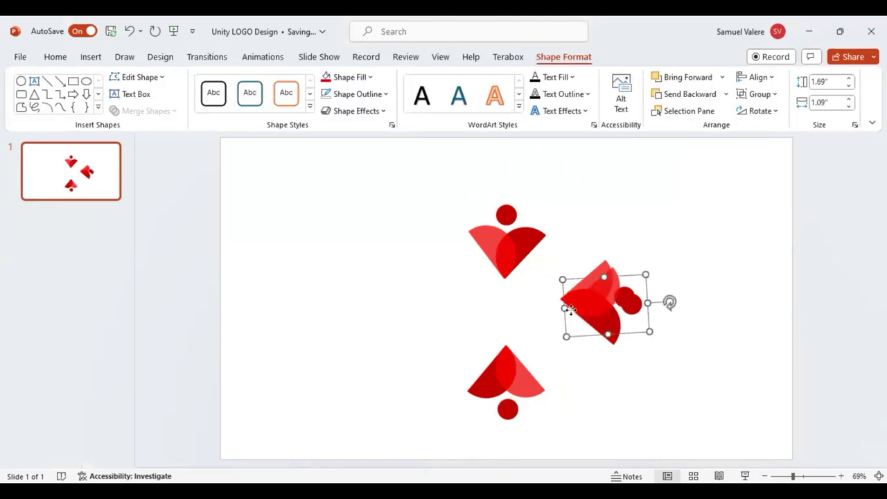
left_click_drag(568, 309, 415, 309)
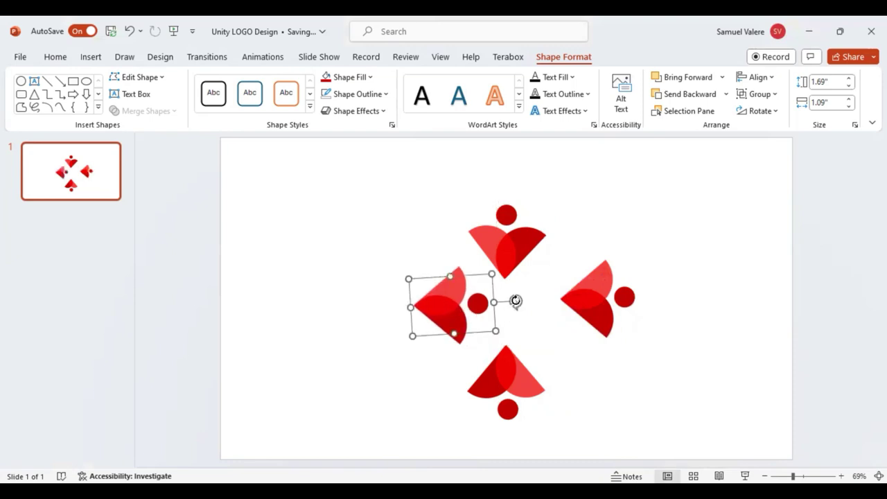
left_click_drag(515, 300, 378, 312)
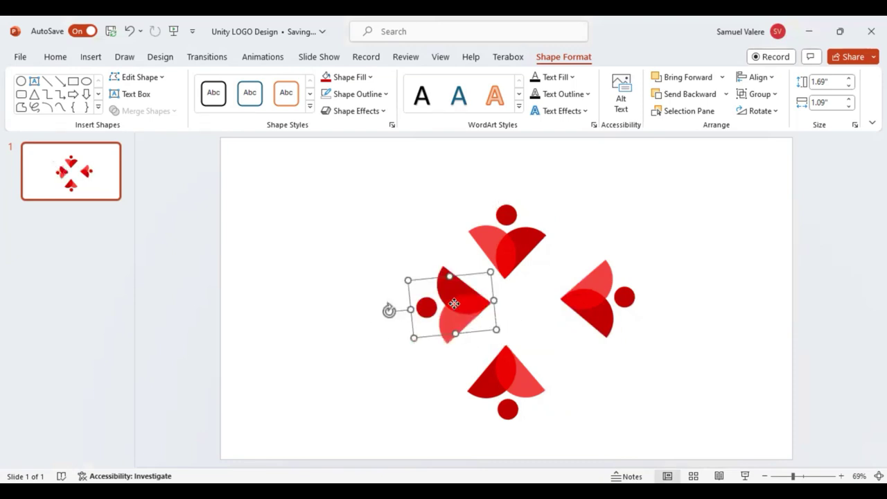
mouse_move(451, 305)
left_mouse_down()
mouse_move(433, 327)
mouse_move(429, 304)
mouse_move(411, 311)
mouse_move(387, 297)
left_mouse_up()
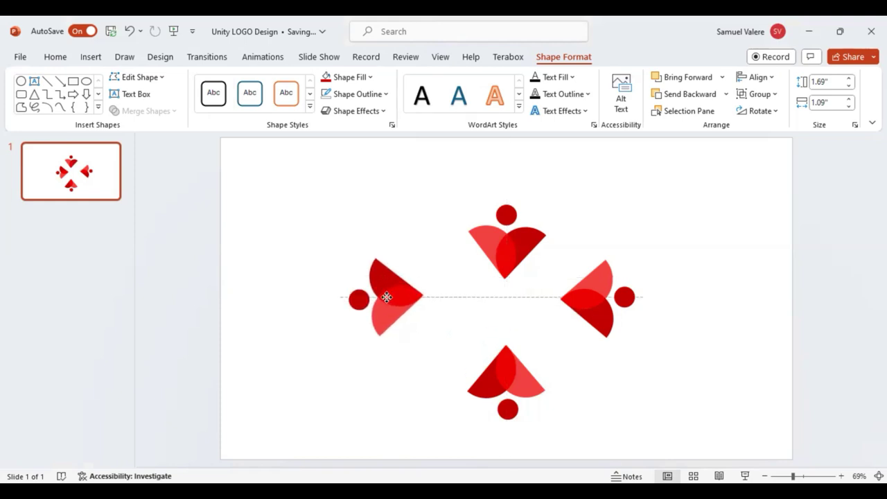
Step: Put the left figure on the horizontal centre line, straighten it and move it closer to centre
left_click_drag(386, 297, 387, 299)
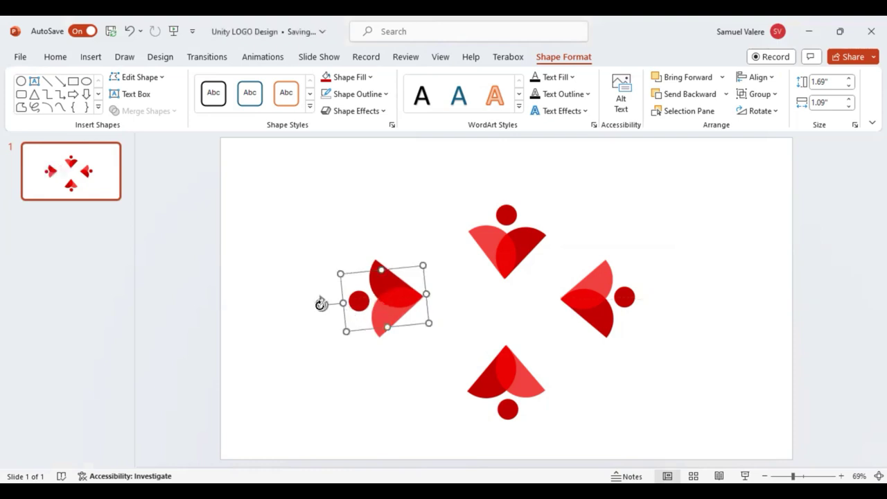
left_click_drag(319, 305, 319, 301)
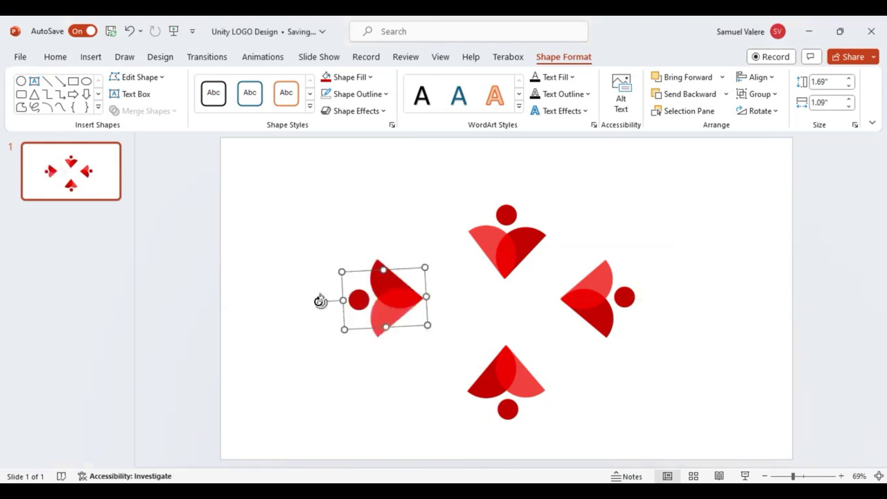
mouse_move(391, 296)
left_mouse_down()
mouse_move(400, 306)
mouse_move(424, 297)
left_mouse_up()
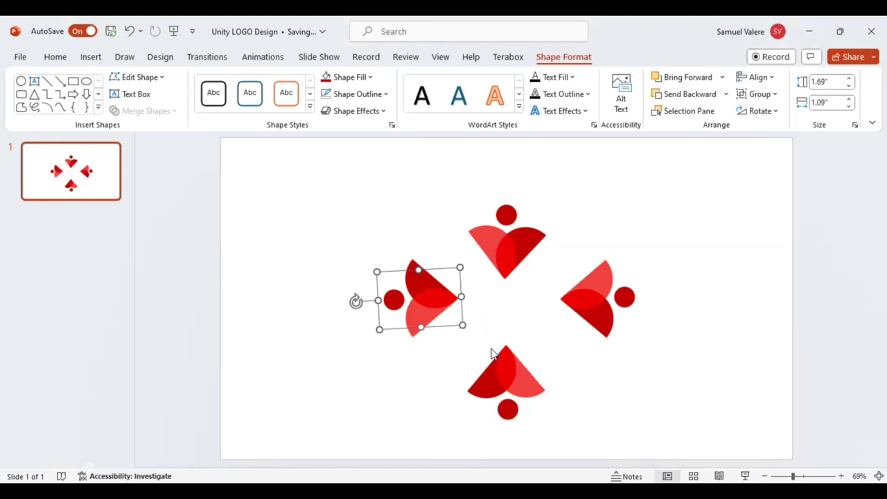
Step: Move the bottom figure up and the top figure so both sit equally far from centre
left_click_drag(503, 369, 503, 363)
left_click_drag(505, 246, 504, 232)
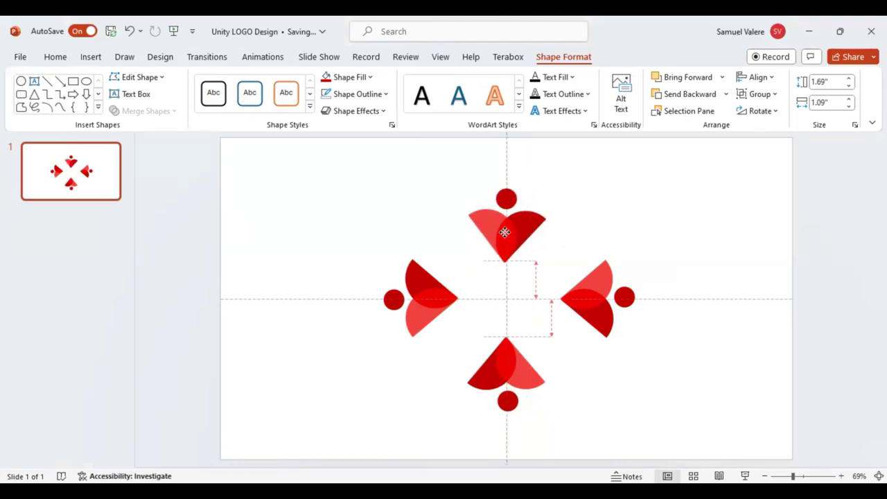
left_click_drag(504, 233, 505, 232)
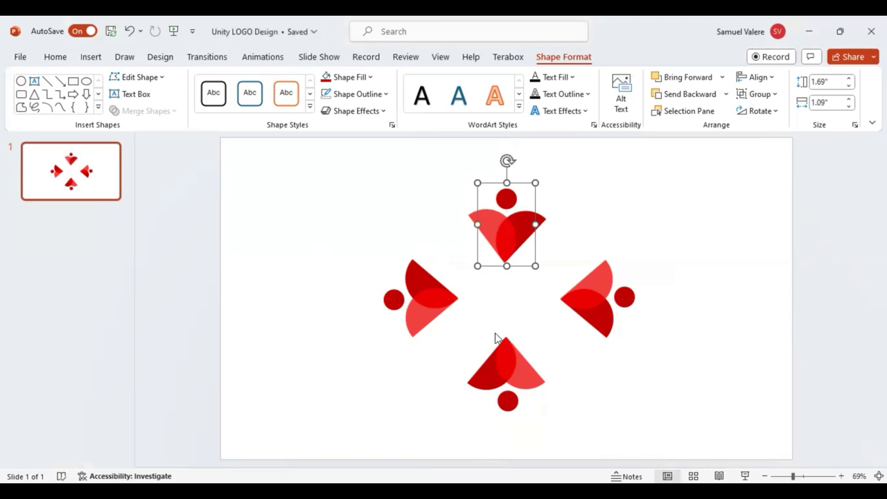
left_click(600, 275)
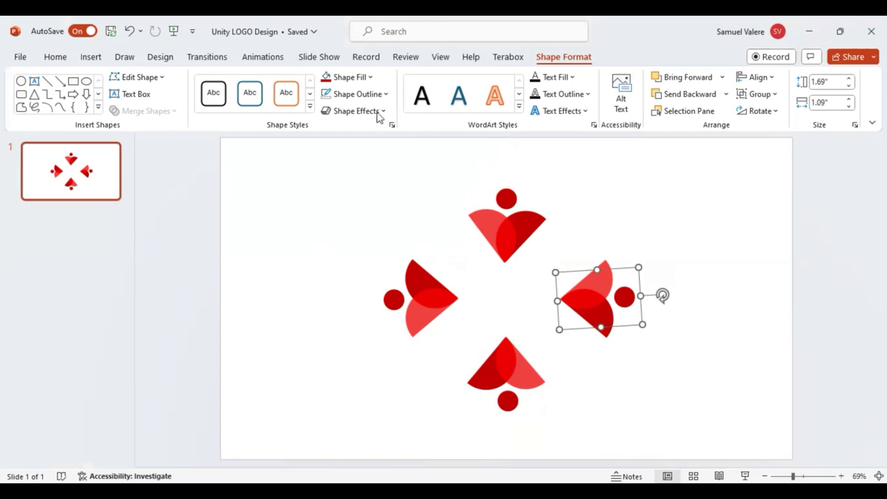
Step: Recolour the right figure's wings green and dark green
left_click(370, 77)
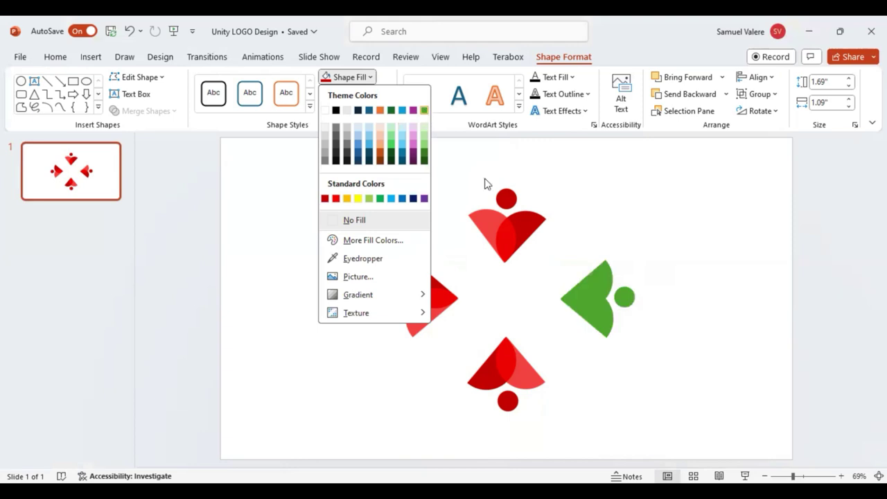
left_click(602, 281)
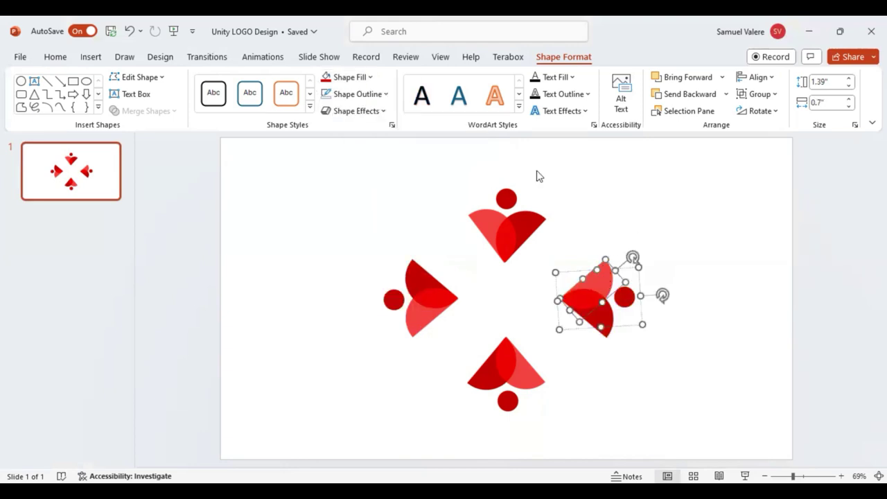
left_click(370, 78)
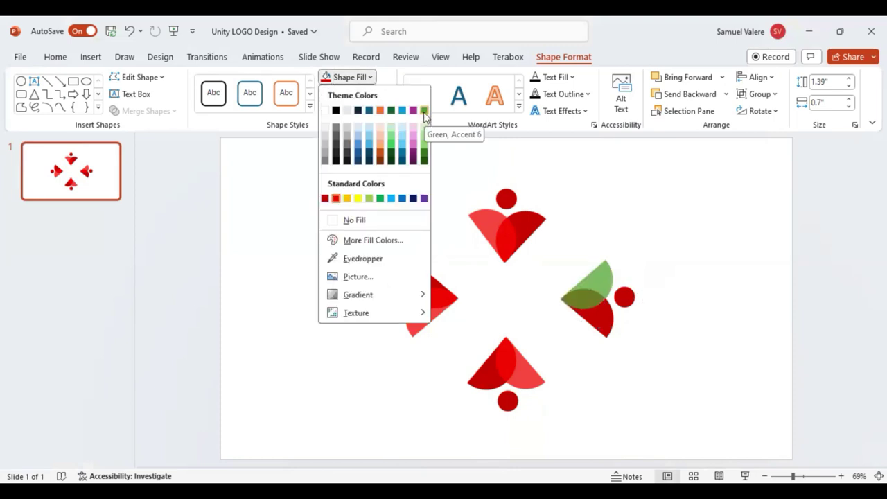
left_click(424, 110)
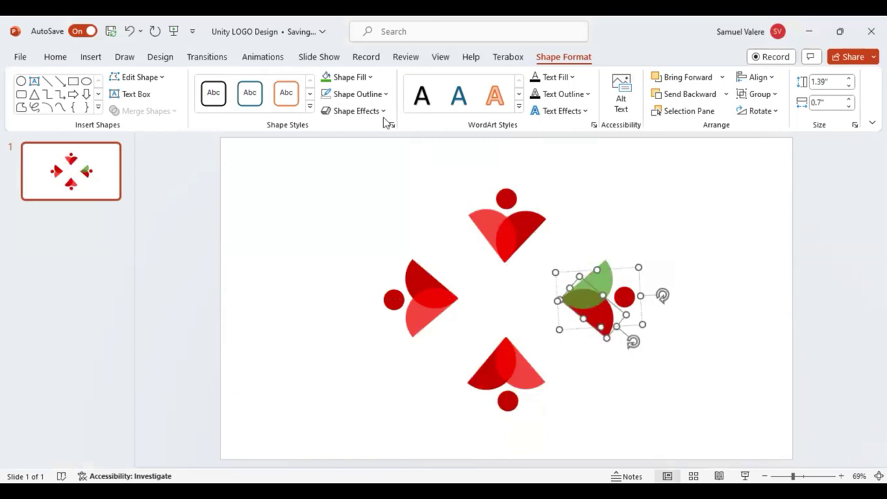
left_click(371, 77)
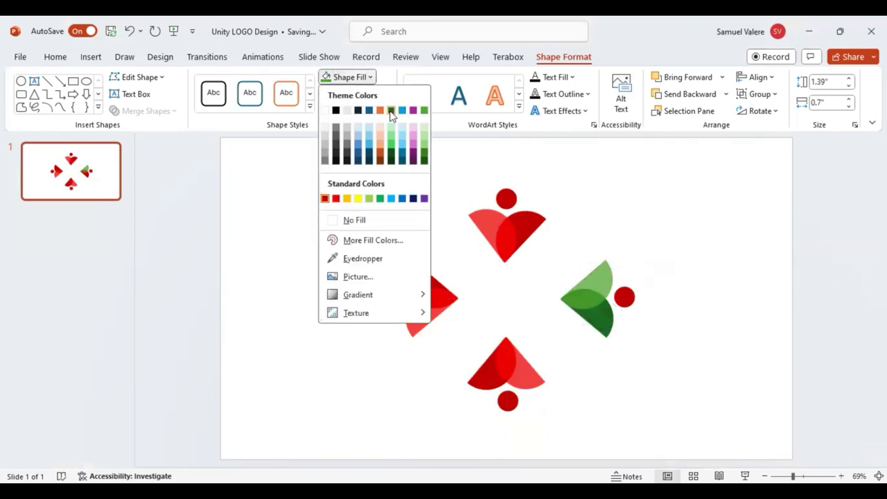
left_click(390, 111)
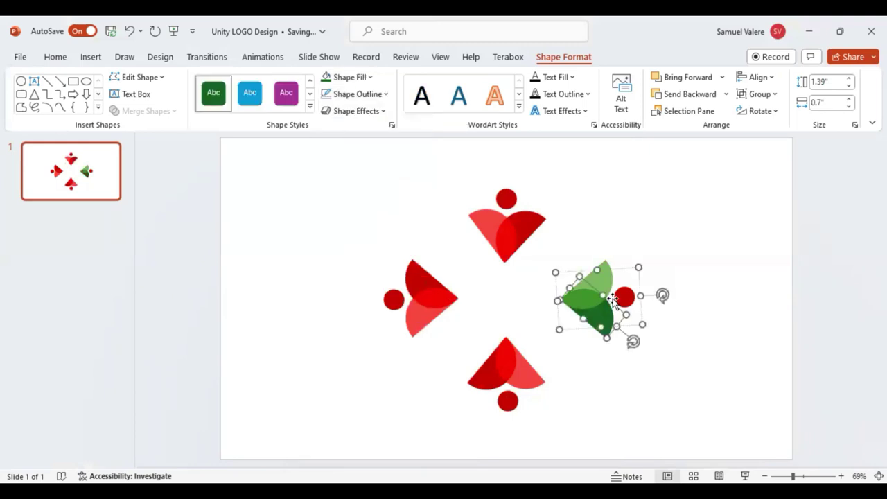
left_click(623, 296)
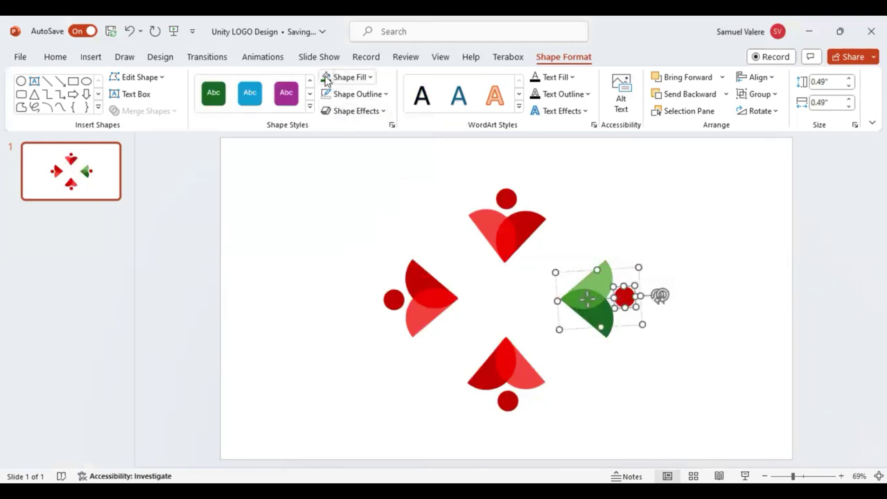
Step: Colour the bottom figure's wings orange and yellow and make its circle head orange
left_click(489, 374)
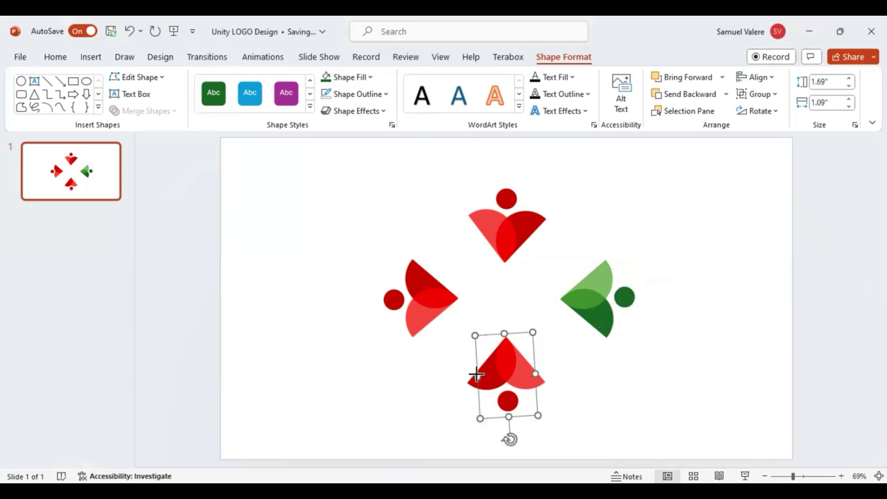
left_click(488, 376)
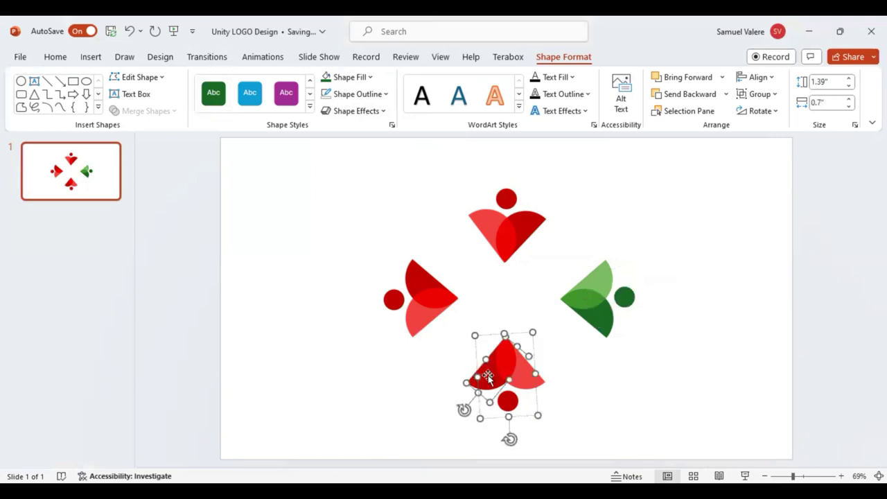
left_click(372, 78)
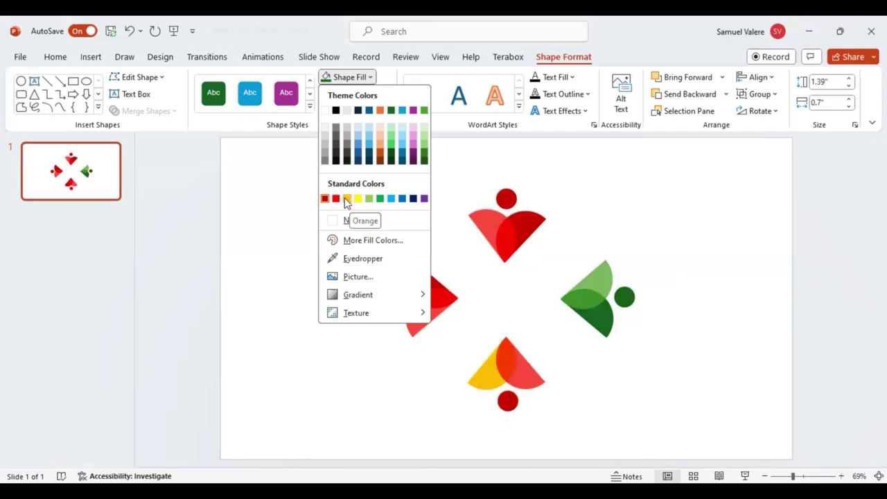
left_click(346, 199)
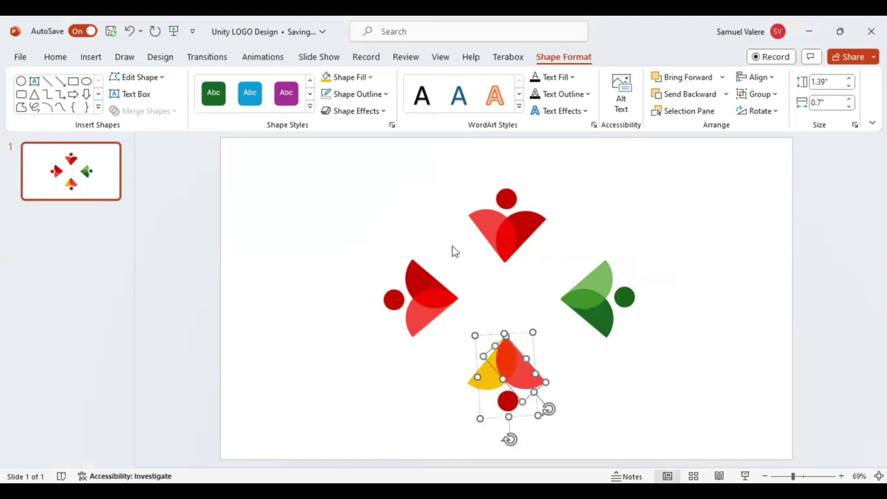
left_click(372, 77)
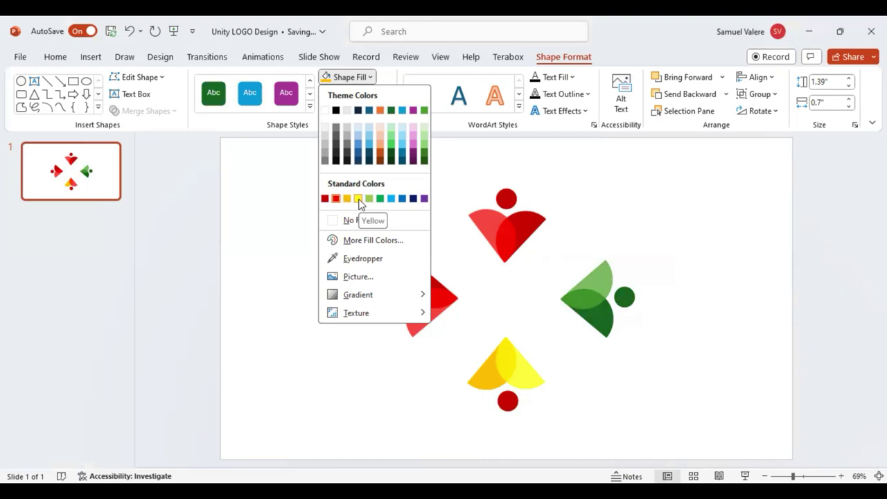
left_click(359, 199)
left_click(508, 401)
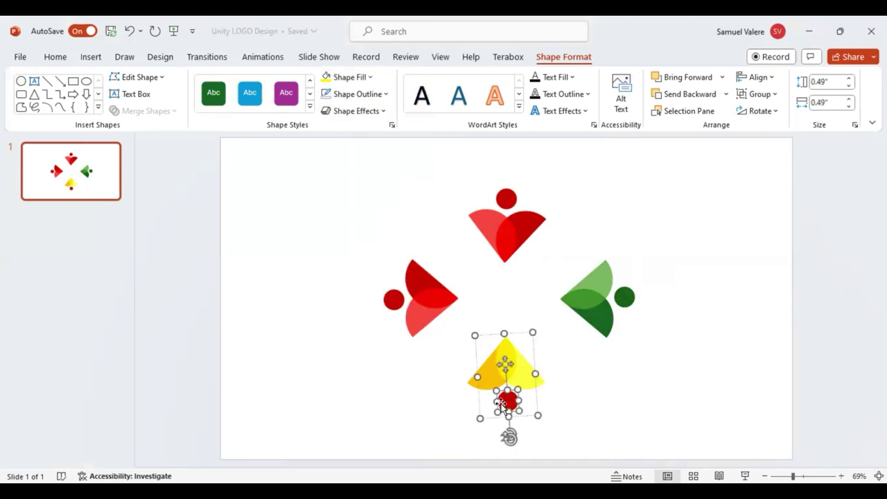
left_click(370, 77)
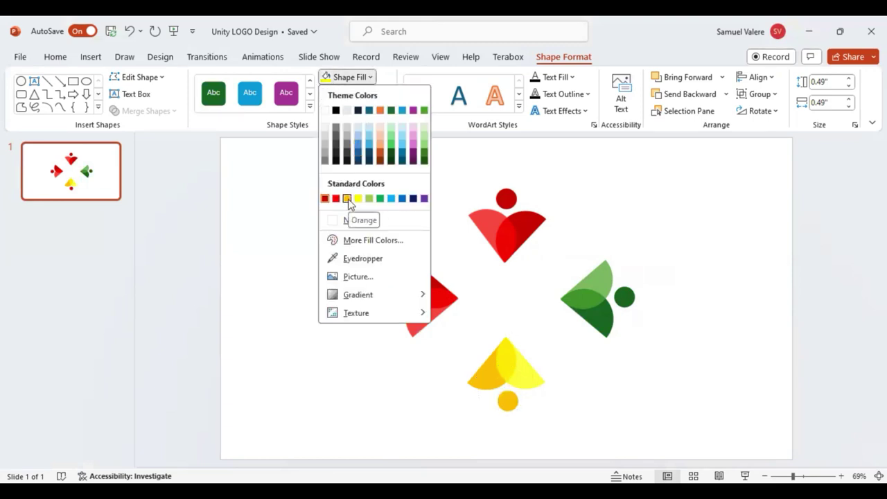
left_click(347, 199)
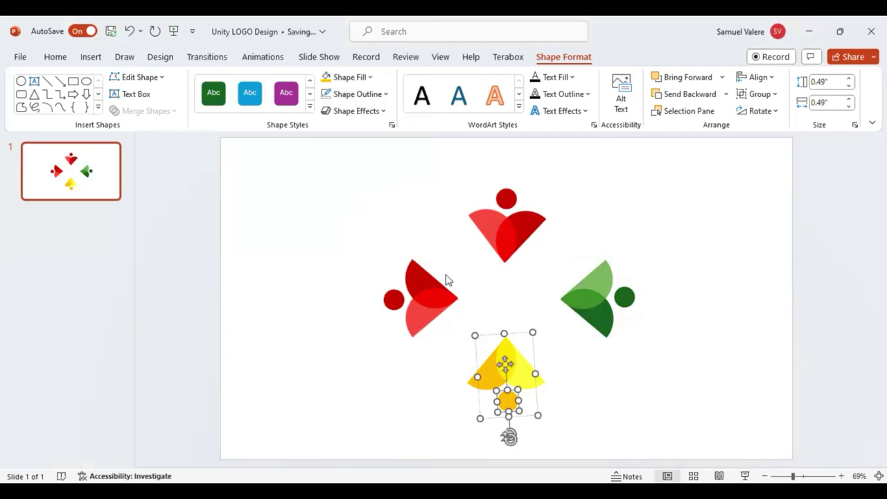
left_click(419, 279)
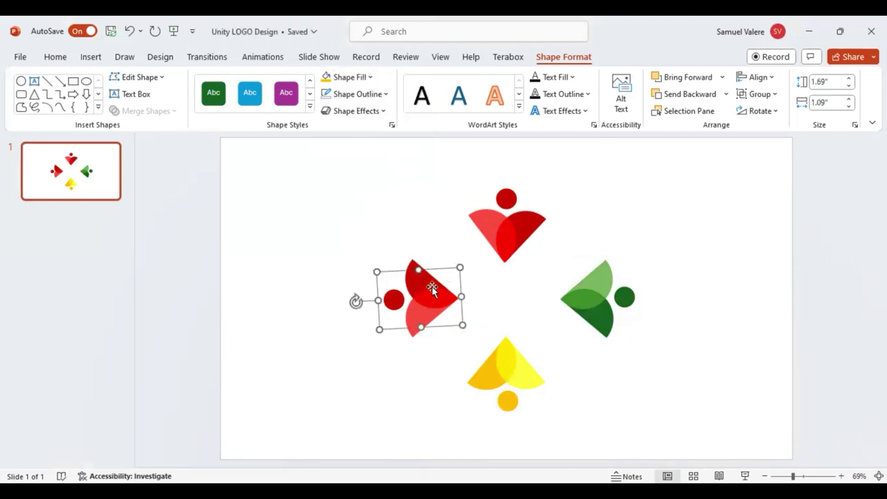
Step: Fill the left figure's wings with blue and a theme blue, and make its circle head blue
left_click(411, 266)
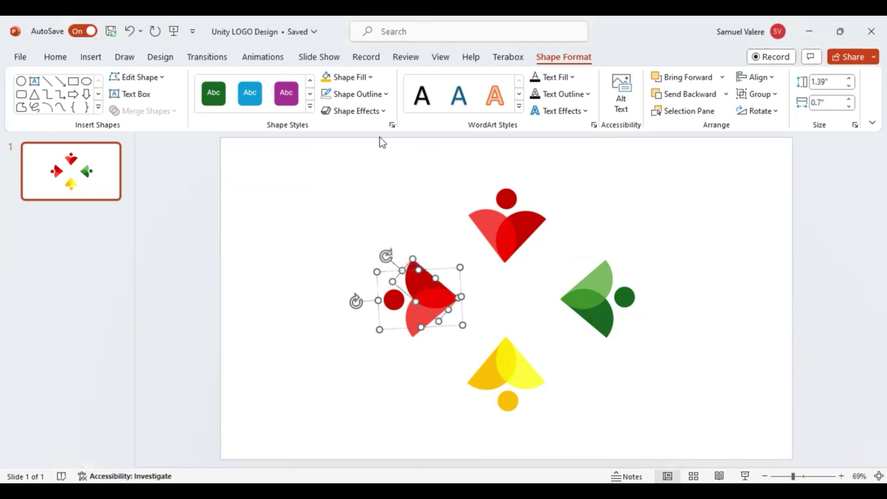
left_click(370, 78)
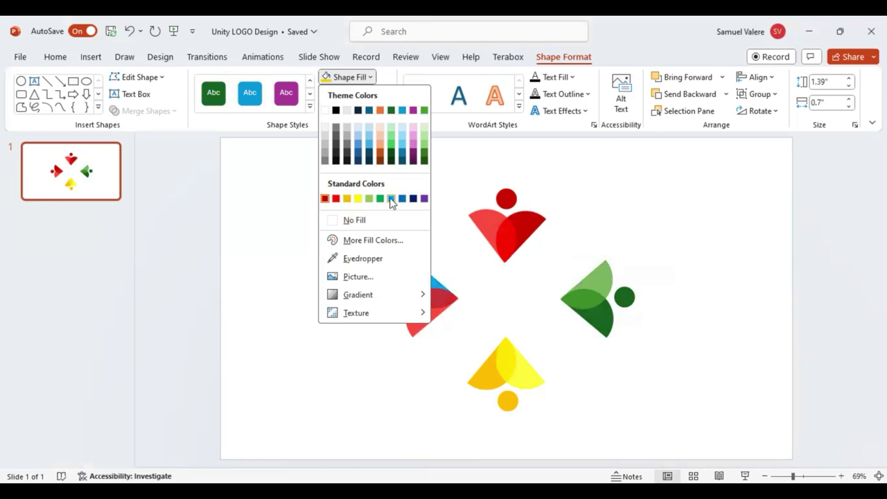
left_click(404, 200)
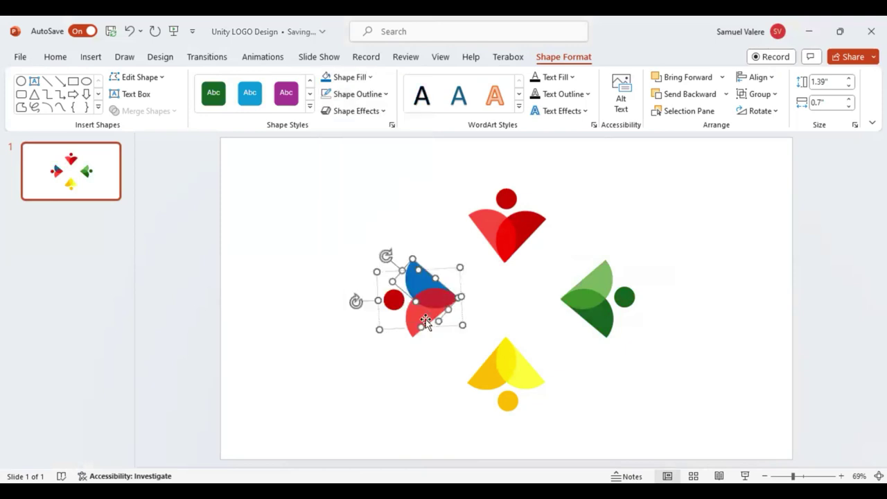
left_click(371, 78)
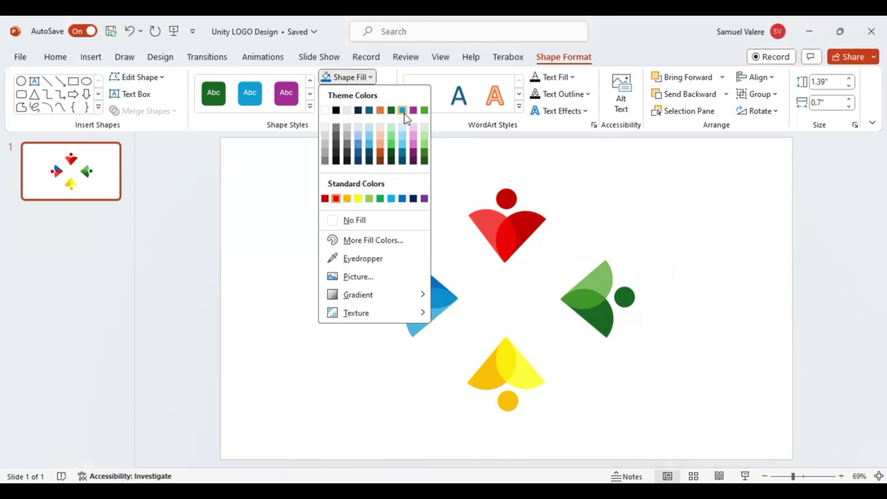
left_click(404, 113)
left_click(391, 298)
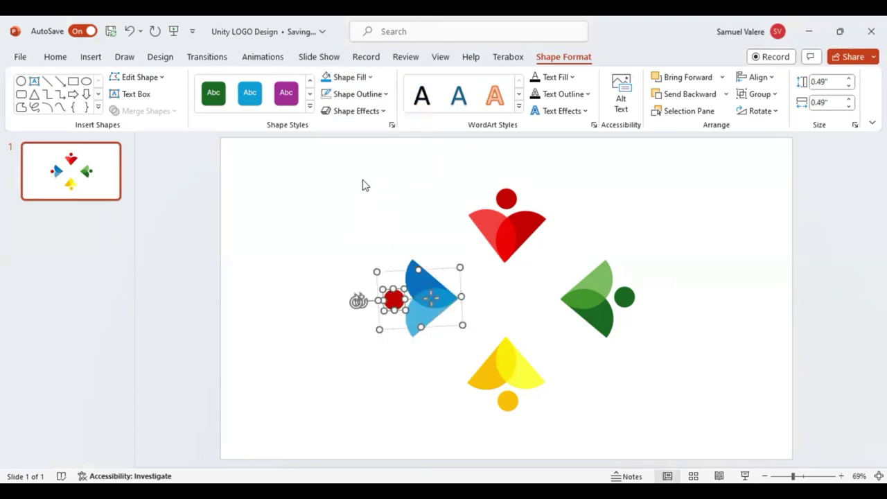
left_click(371, 78)
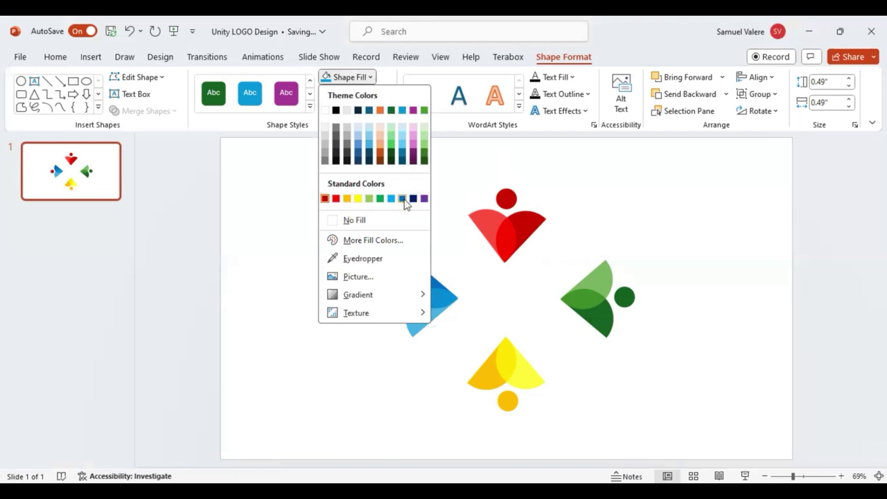
left_click(403, 198)
left_click(502, 303)
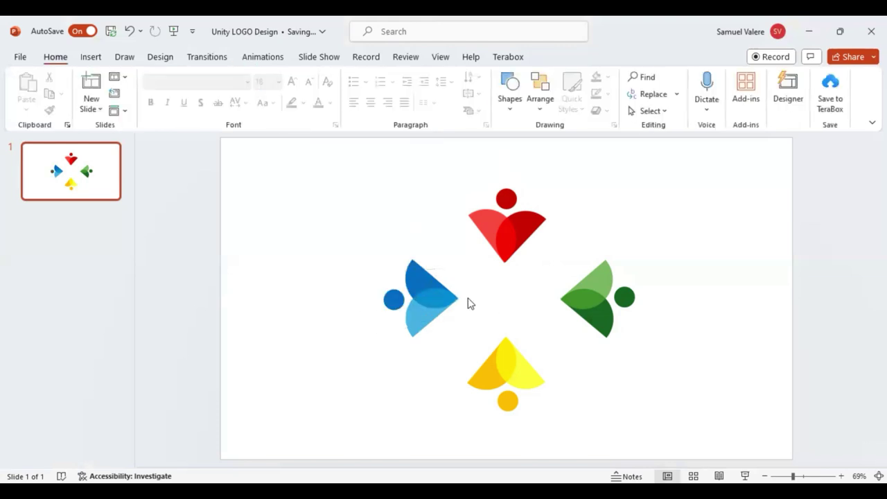
Step: Duplicate the blue figure, rotate the copy clockwise and place it upper left near the red figure
left_click(435, 291)
mouse_move(435, 291)
left_mouse_down()
mouse_move(443, 299)
mouse_move(451, 253)
left_mouse_up()
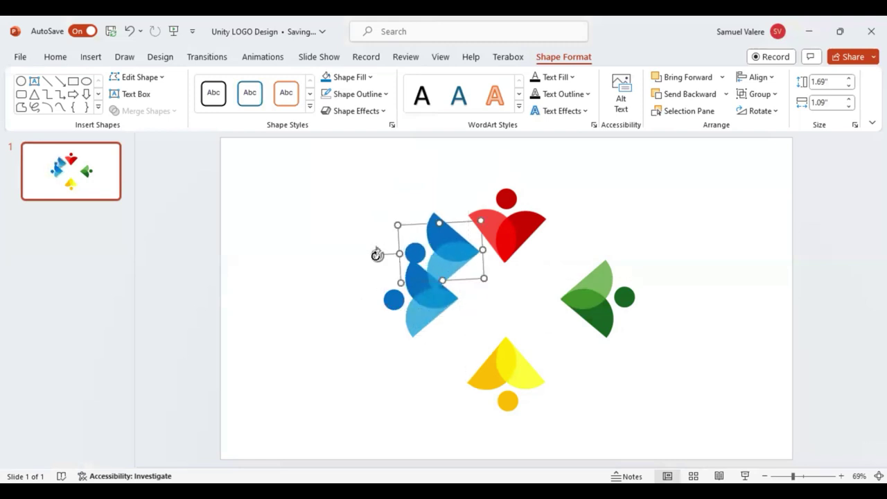
left_click_drag(376, 255, 407, 222)
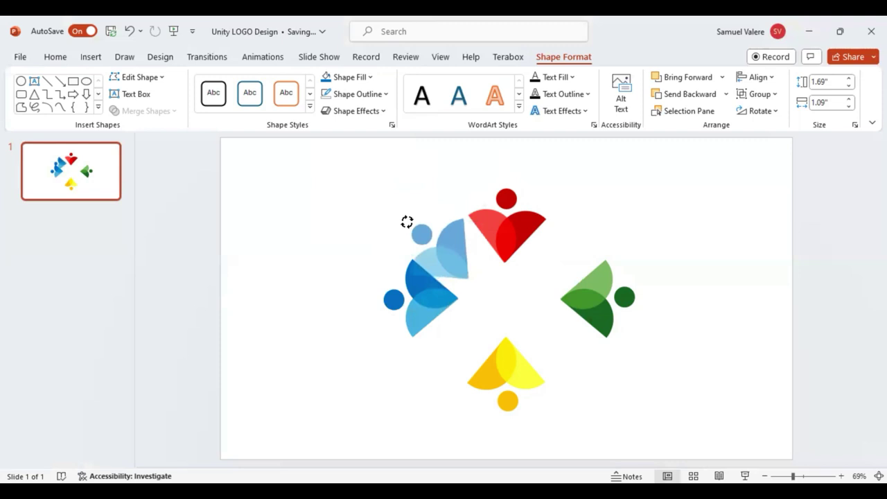
left_click_drag(403, 222, 404, 221)
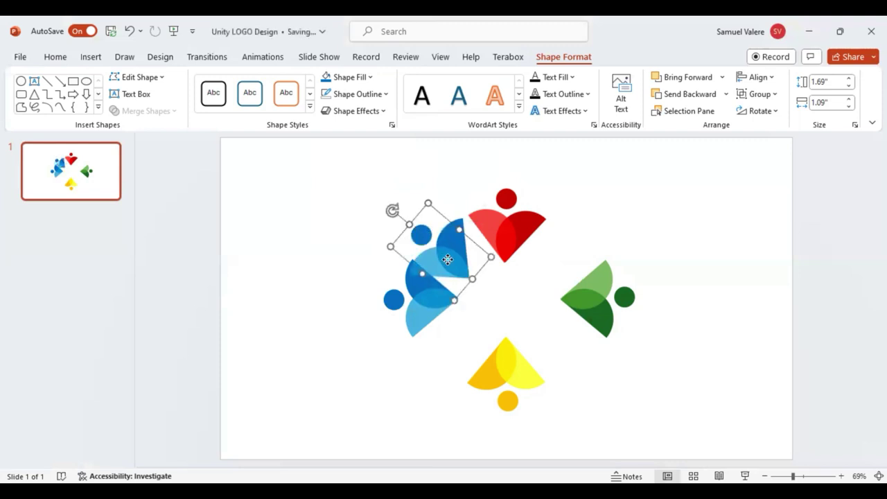
left_click_drag(447, 259, 449, 258)
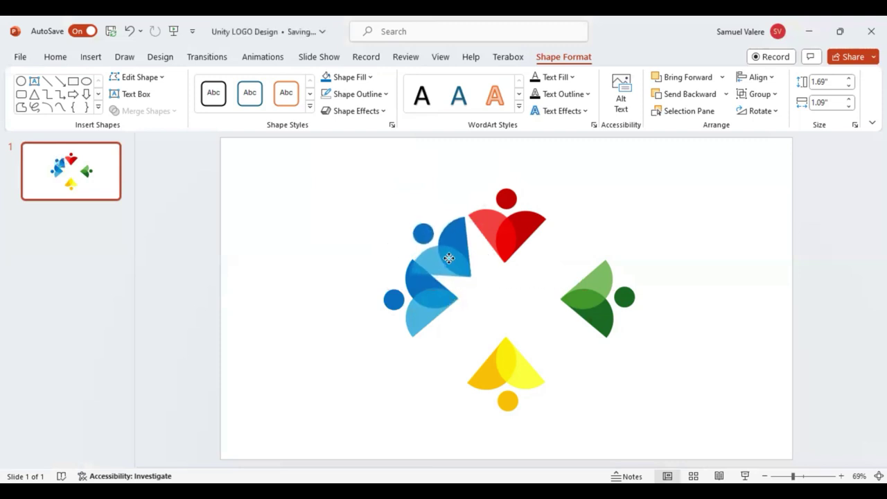
Step: Move the original blue figure lower and slightly left
left_click(428, 302)
left_click_drag(428, 302, 429, 318)
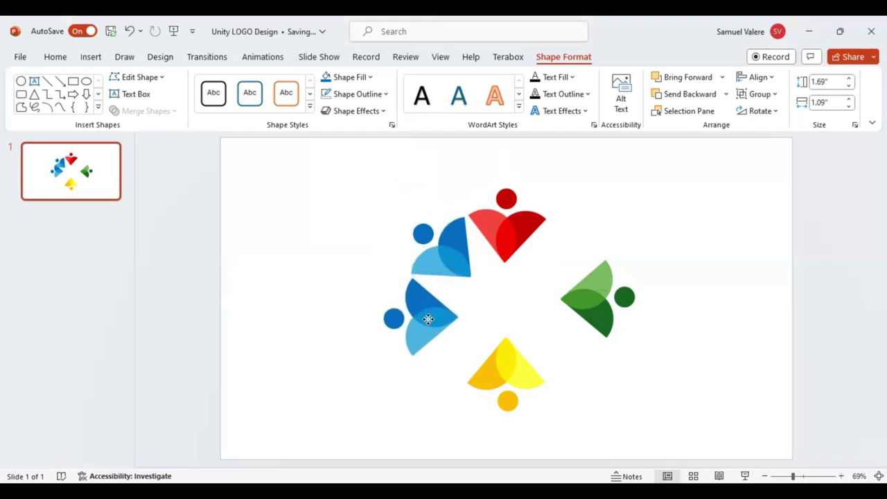
left_click_drag(428, 318, 418, 312)
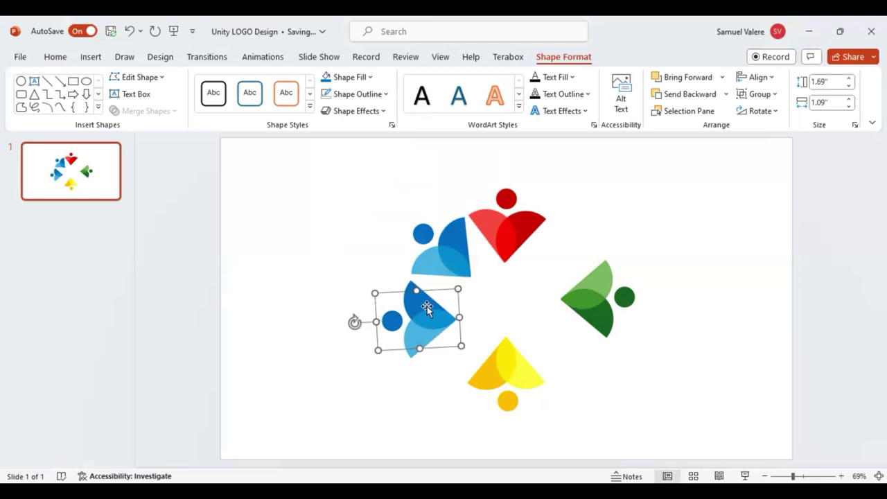
Step: Make the upper-left copy's dark wing and circle head black and its light-blue wing grey
left_click(459, 235)
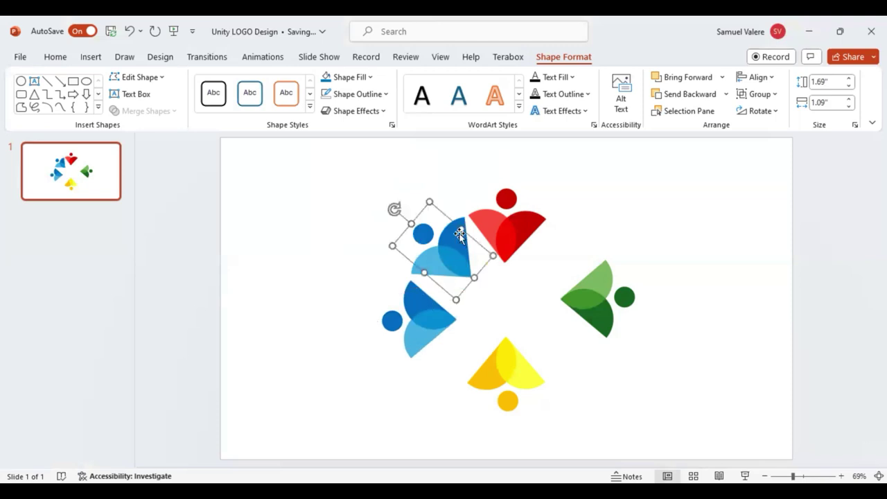
left_click(459, 236)
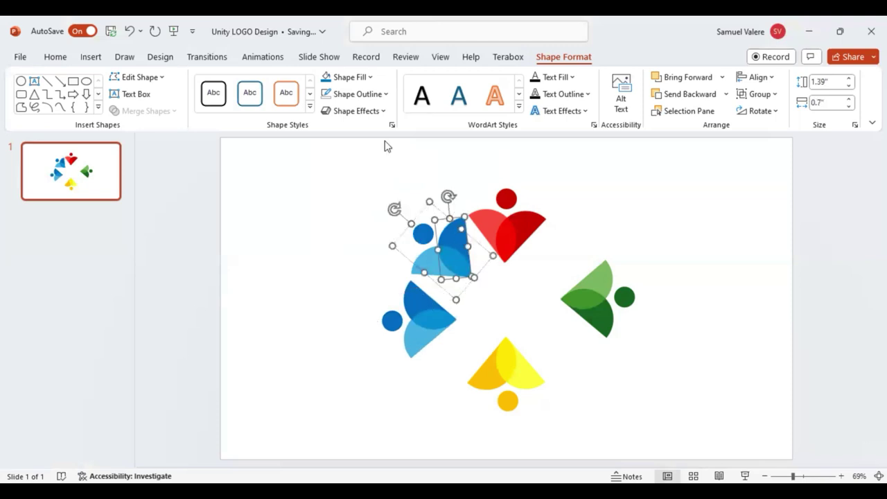
left_click(372, 78)
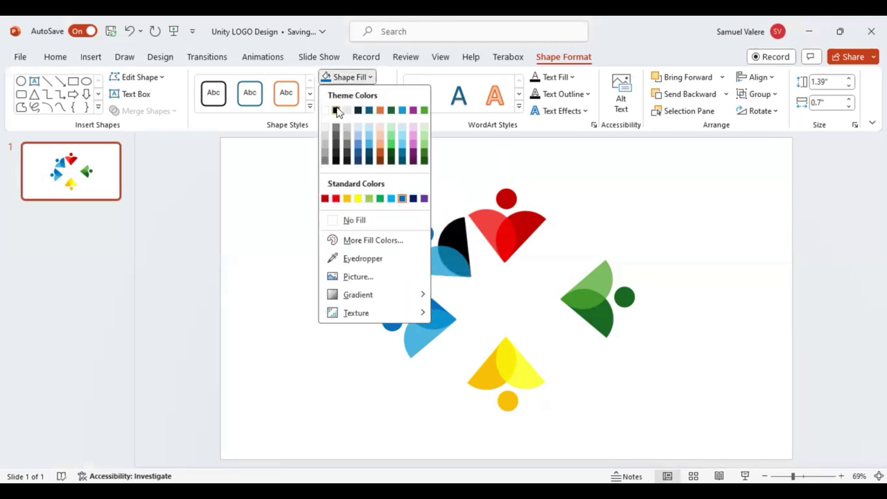
left_click(337, 111)
left_click(422, 234)
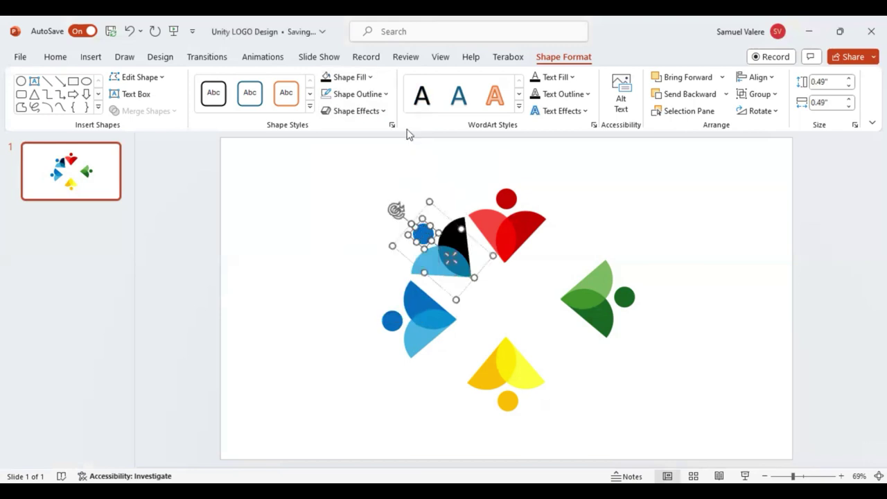
left_click(372, 79)
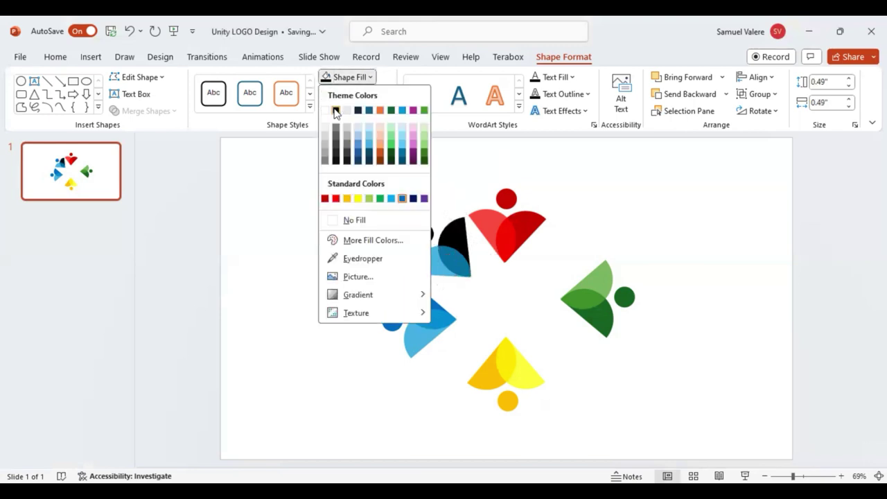
left_click(336, 111)
left_click(433, 262)
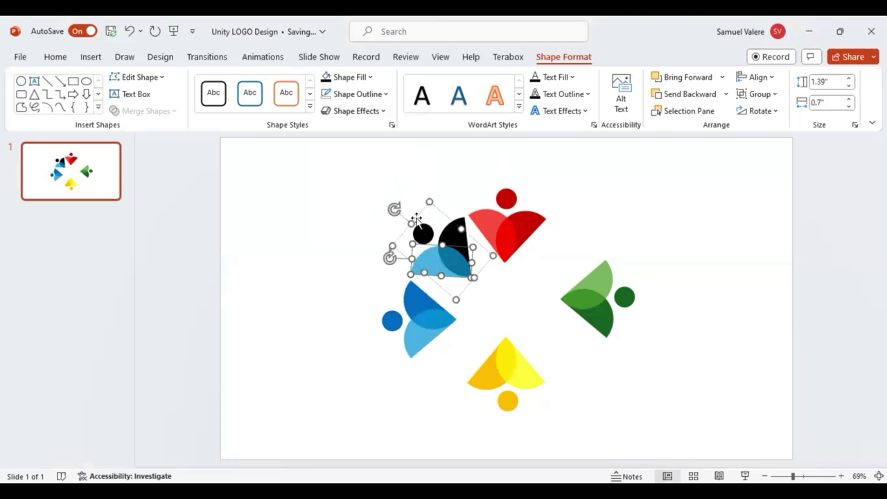
left_click(372, 79)
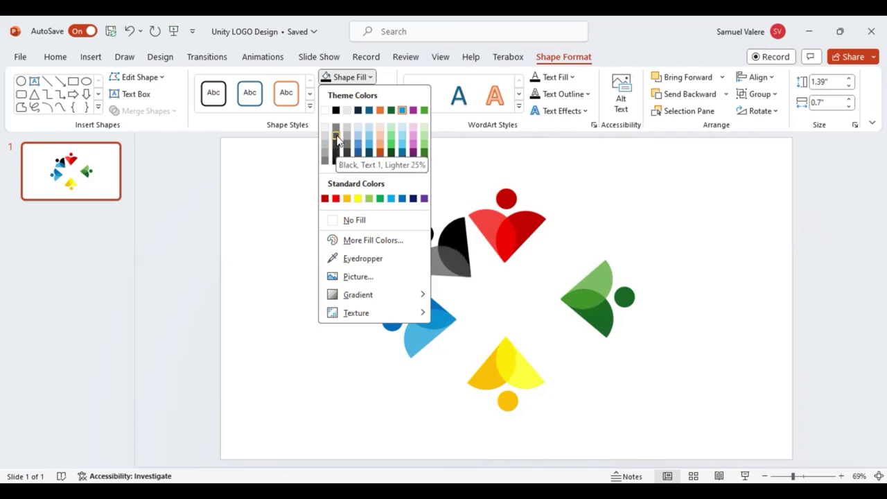
left_click(496, 279)
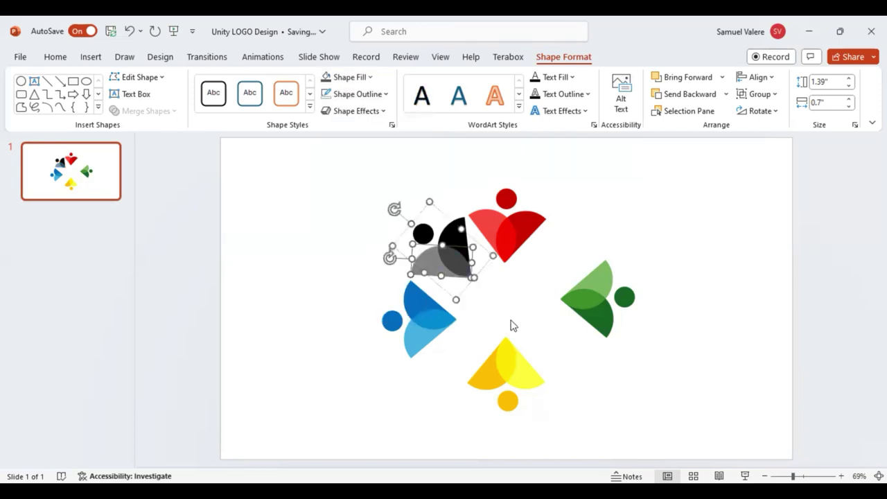
left_click(515, 312)
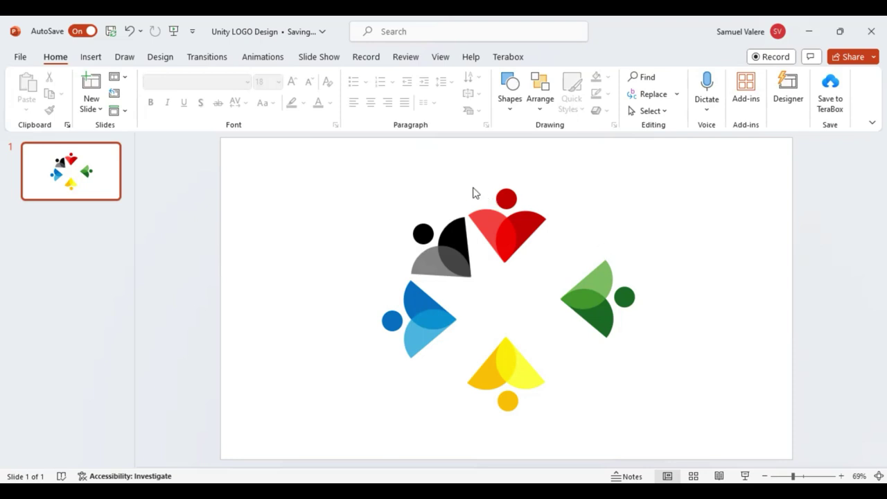
Step: Duplicate the yellow figure to the right, rotate the copy and place it lower right
left_click(499, 372)
left_click_drag(498, 370, 568, 370)
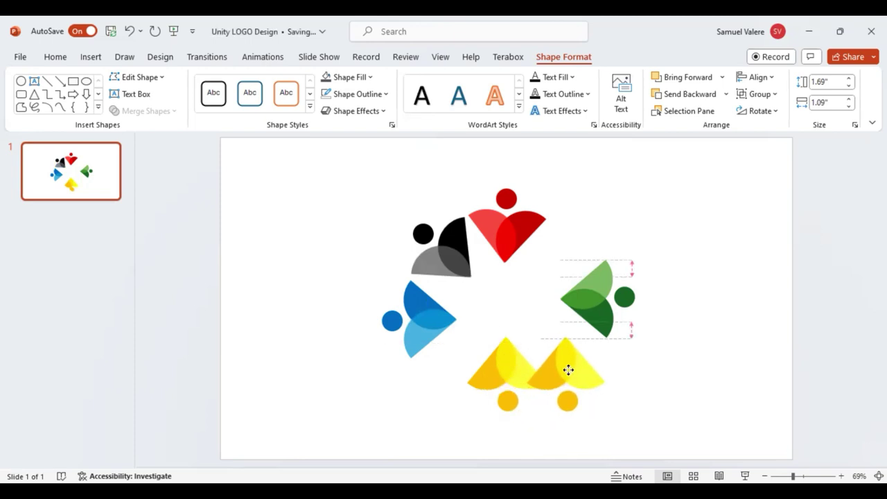
left_click_drag(570, 436, 603, 404)
left_click_drag(562, 376, 557, 381)
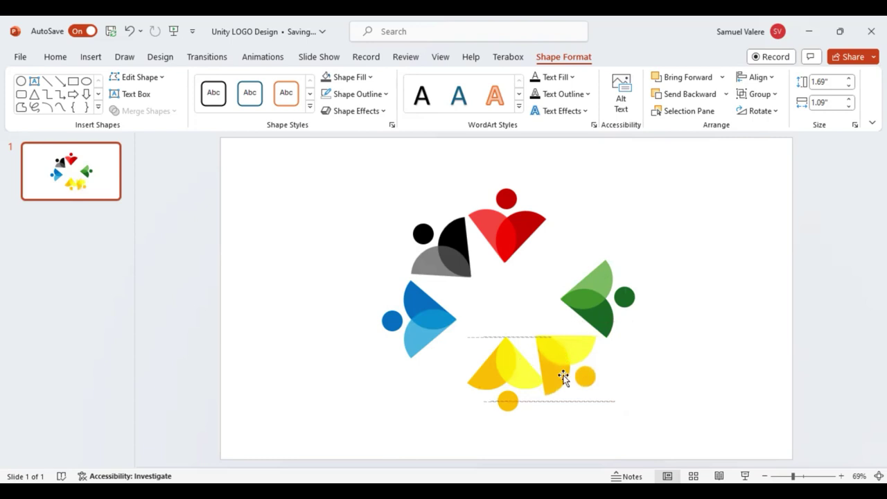
left_click(556, 381)
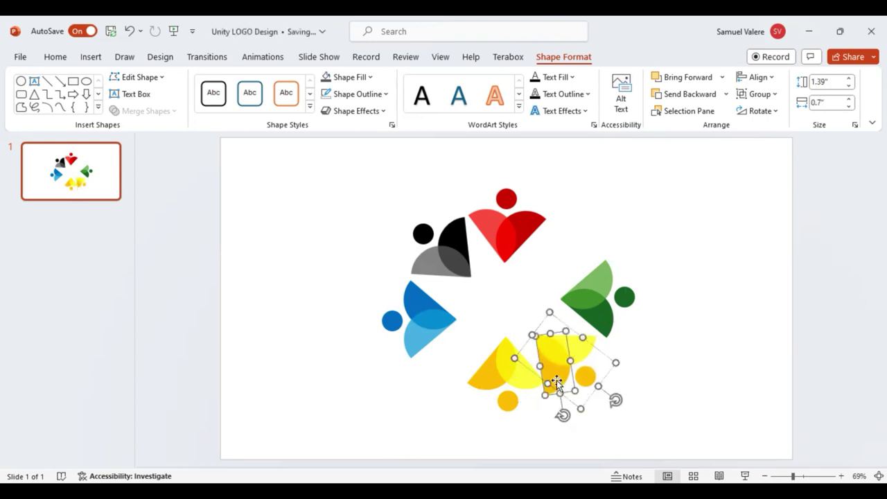
left_click(370, 77)
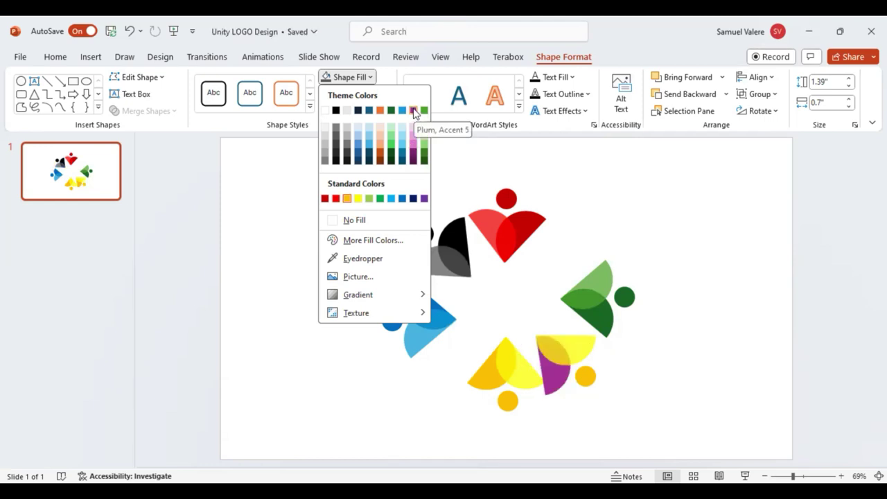
Step: Fill the copy's lower wing and its circle head with custom red #FF0137
left_click(380, 248)
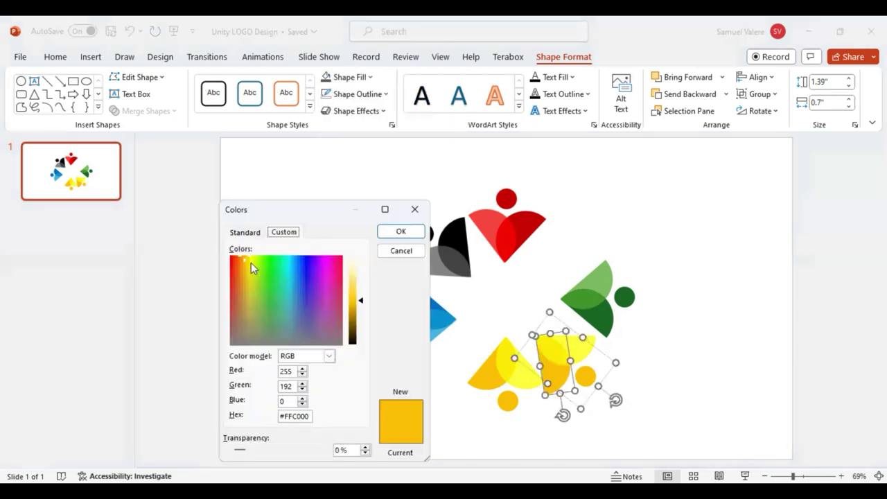
left_click(326, 259)
left_click_drag(326, 259, 338, 256)
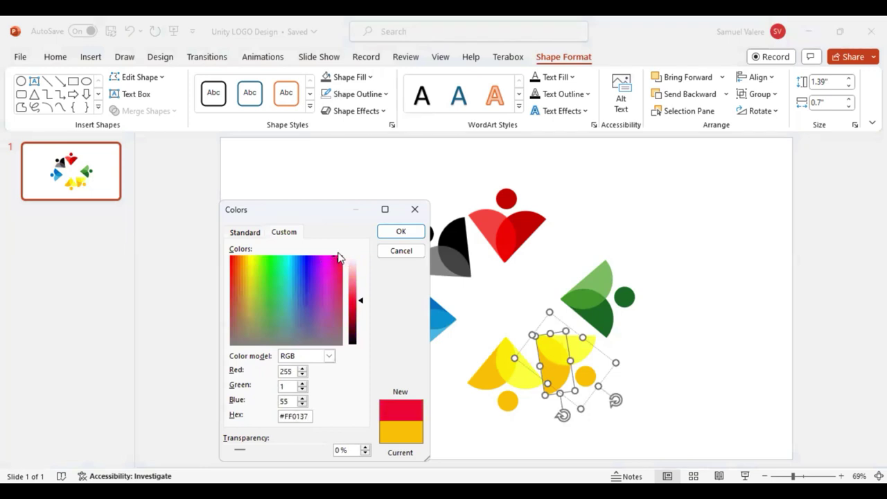
left_click(405, 233)
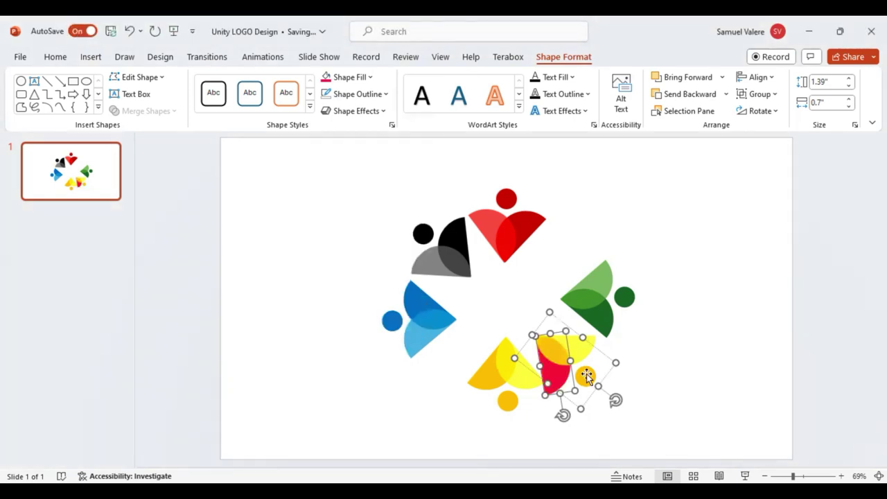
left_click(585, 374, "shift")
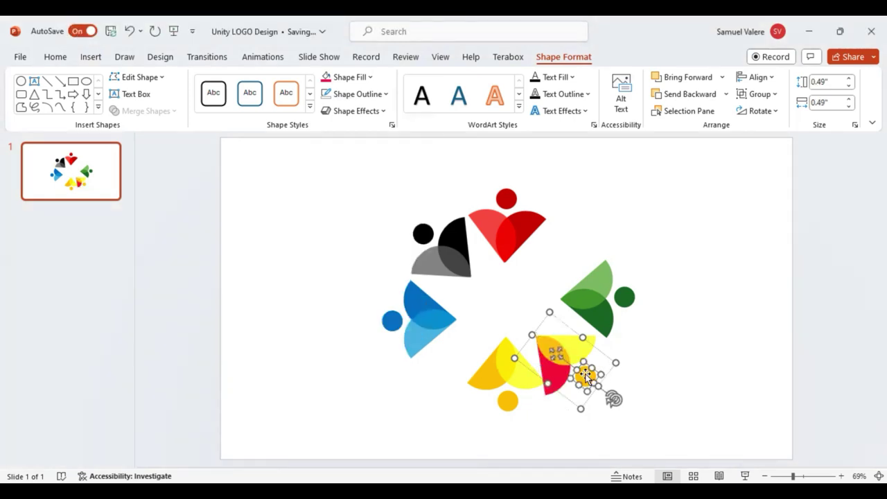
left_click(325, 77)
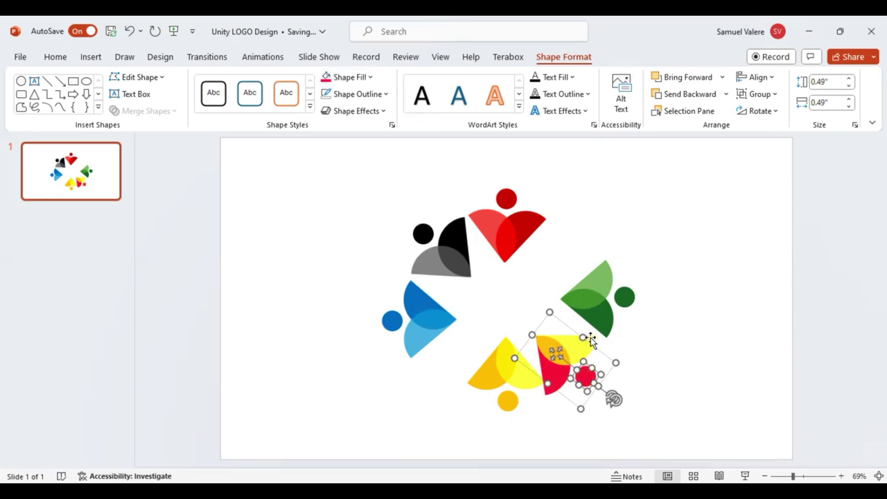
left_click(590, 339)
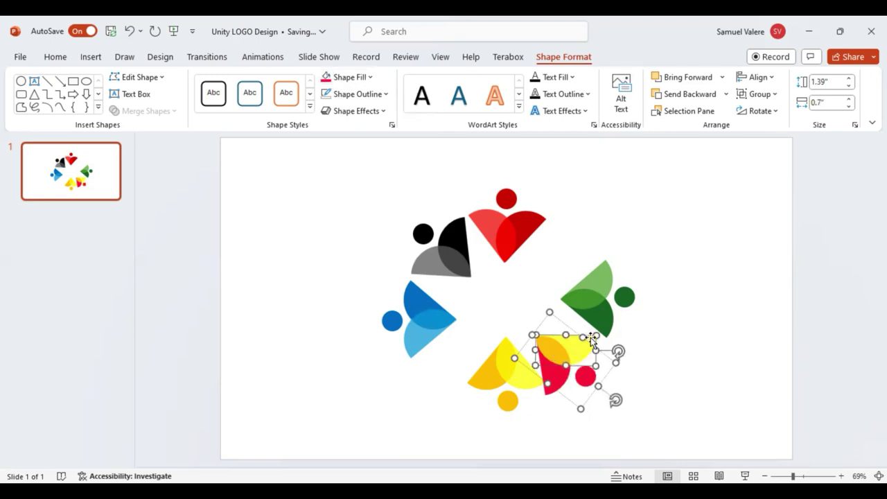
Step: Fill the remaining wing with the recent red, then lighten it to pink #FF819C
left_click(357, 79)
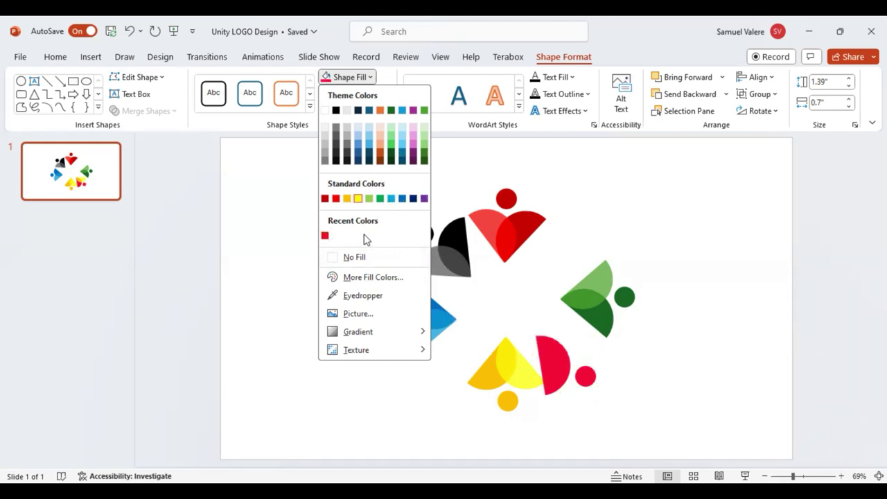
left_click(413, 280)
left_click(282, 236)
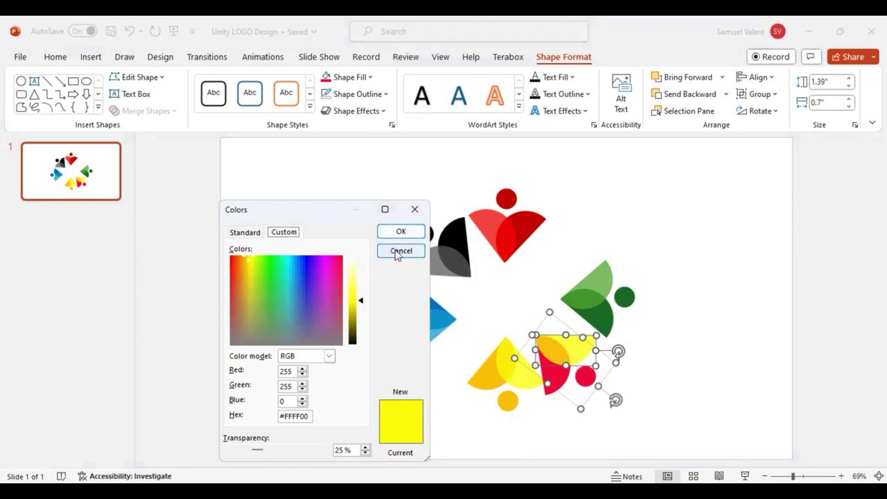
key("Escape")
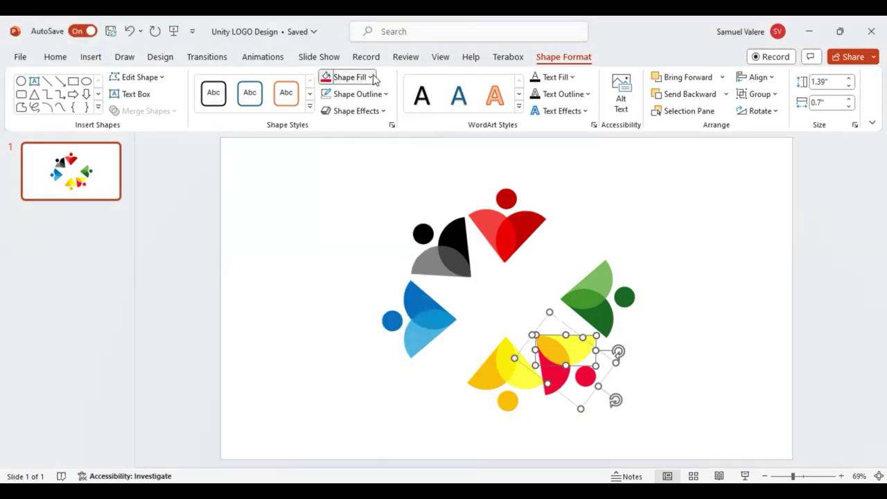
left_click(354, 77)
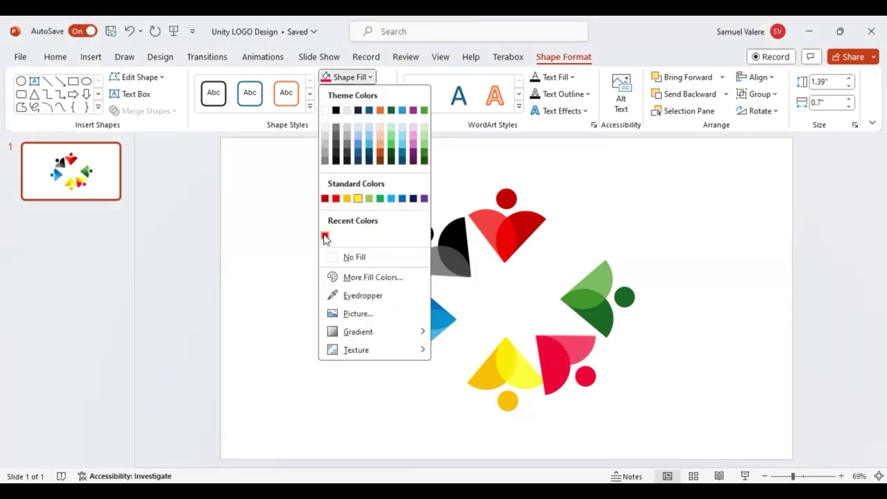
left_click(325, 238)
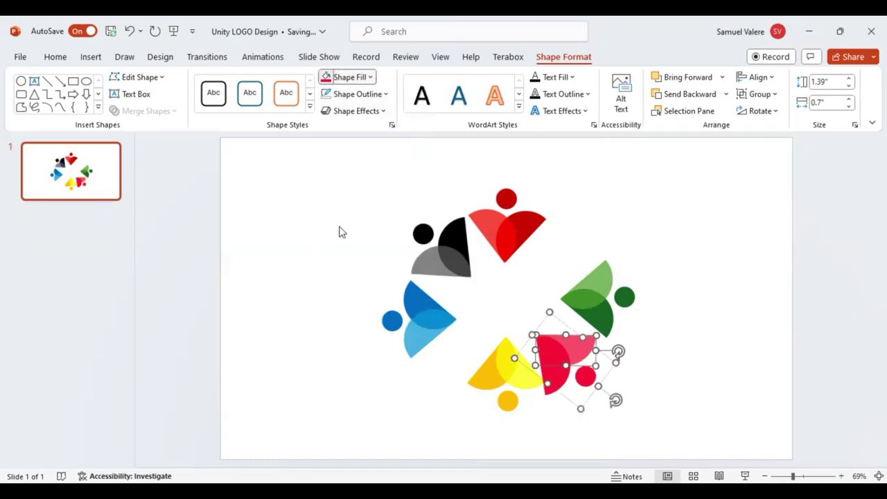
left_click(350, 77)
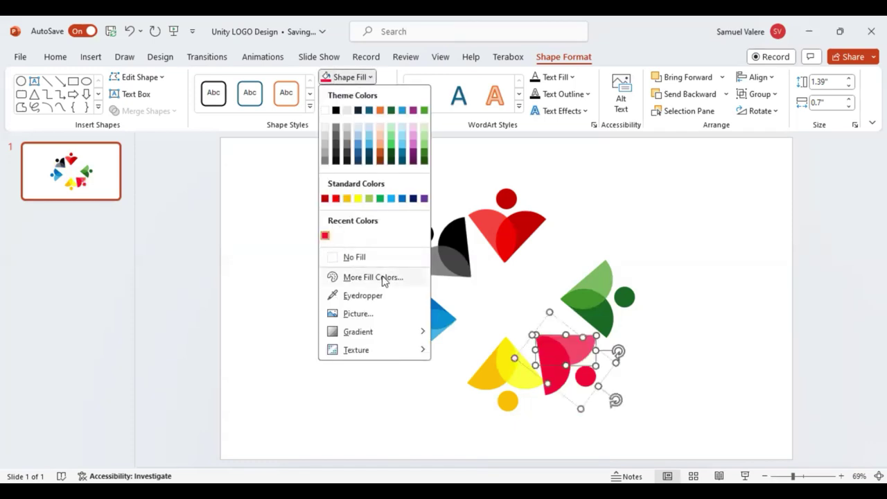
left_click(384, 279)
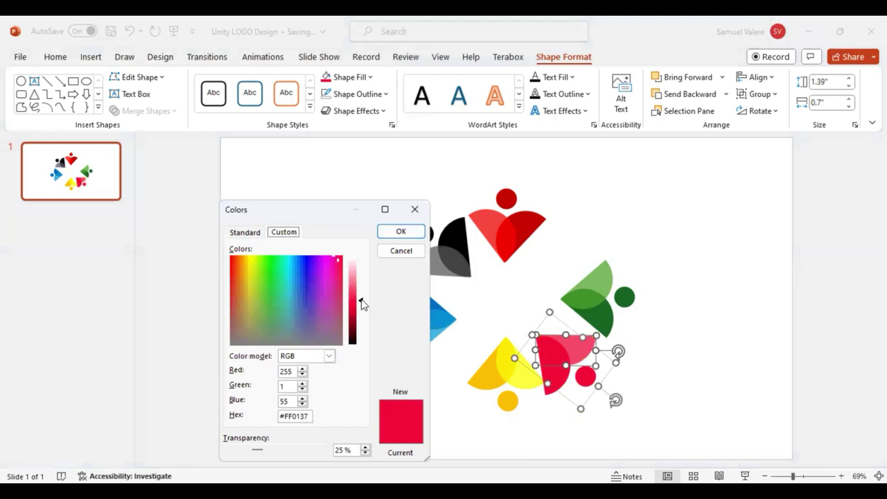
left_click(360, 282)
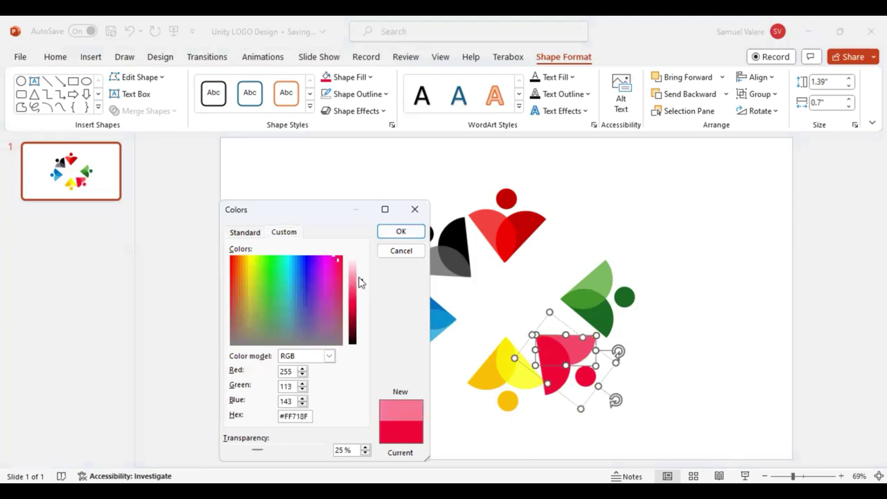
left_click_drag(359, 282, 359, 280)
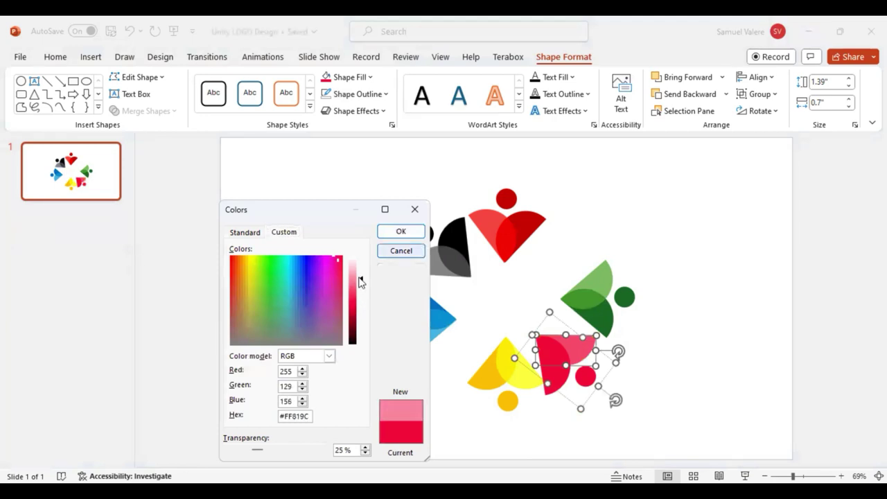
key("Return")
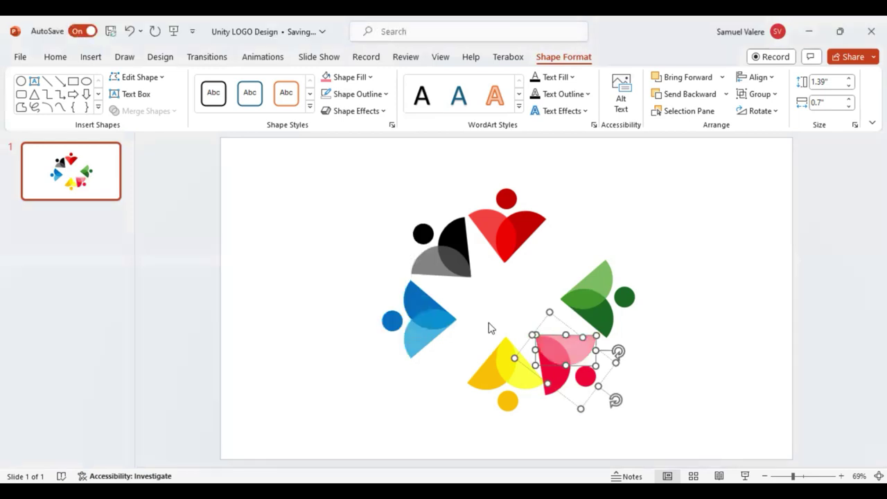
Step: Shift the yellow figure, then move the green figure beside the red one and rotate it inward
left_click(663, 374)
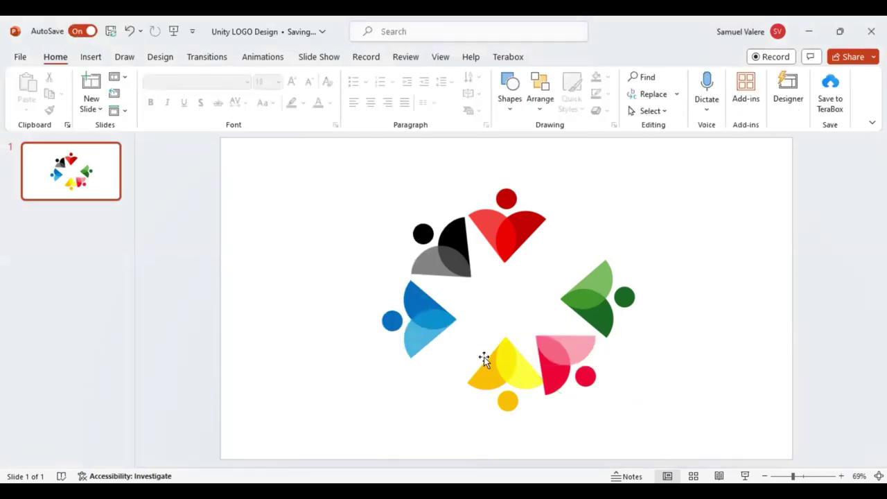
left_click_drag(483, 358, 456, 349)
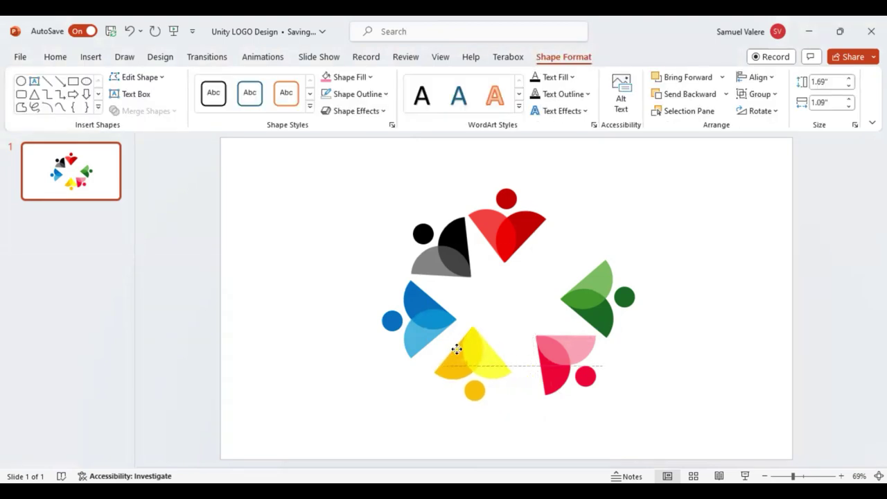
mouse_move(457, 349)
left_mouse_down()
mouse_move(502, 354)
mouse_move(505, 363)
left_mouse_up()
left_click(581, 302)
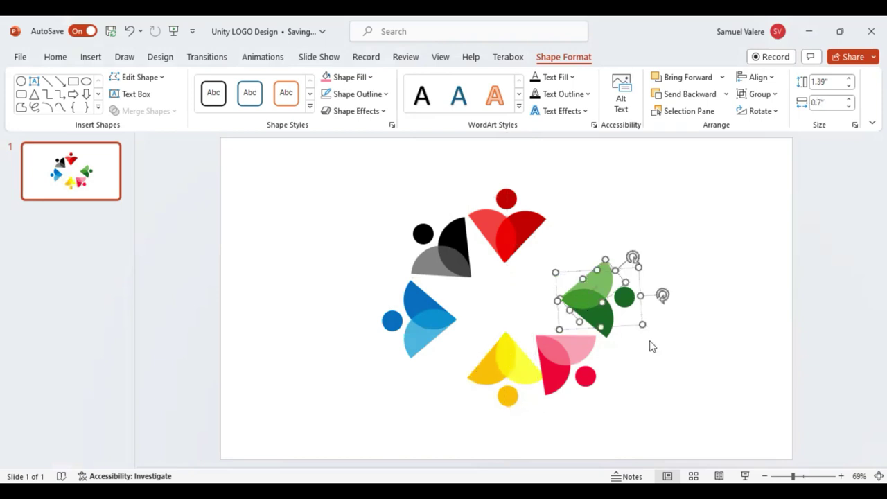
left_click_drag(588, 303, 545, 278)
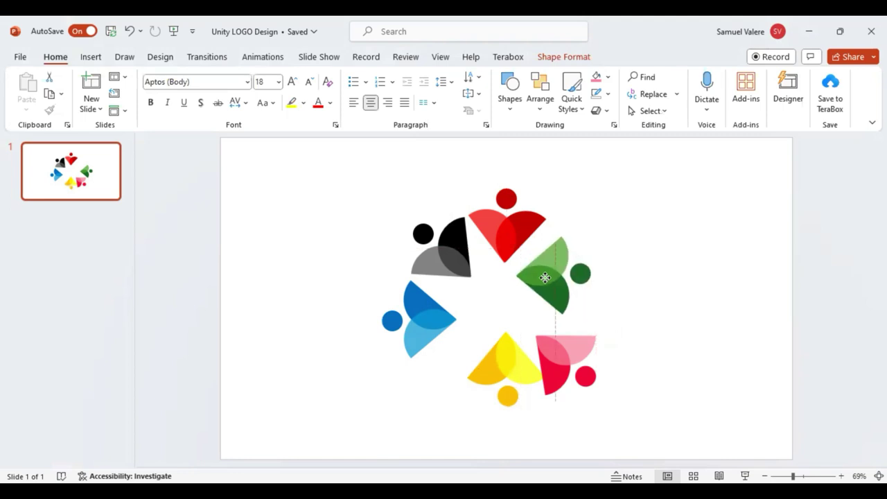
left_click_drag(546, 279, 562, 284)
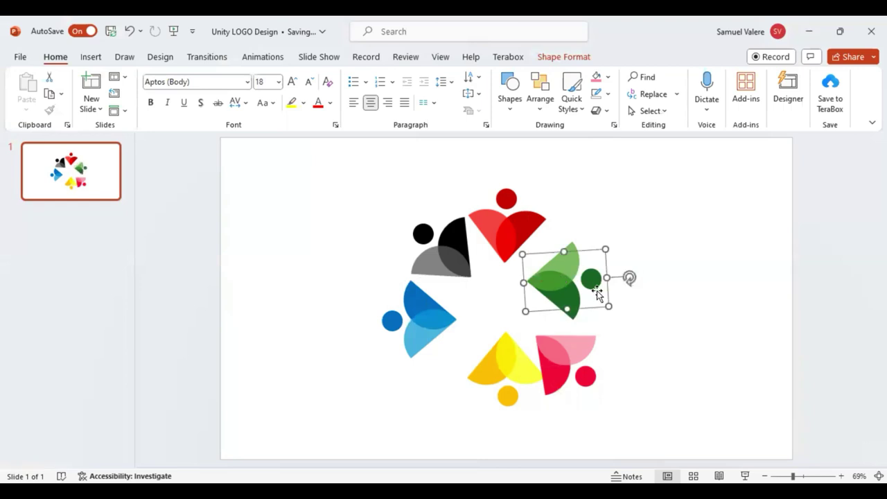
left_click(627, 273)
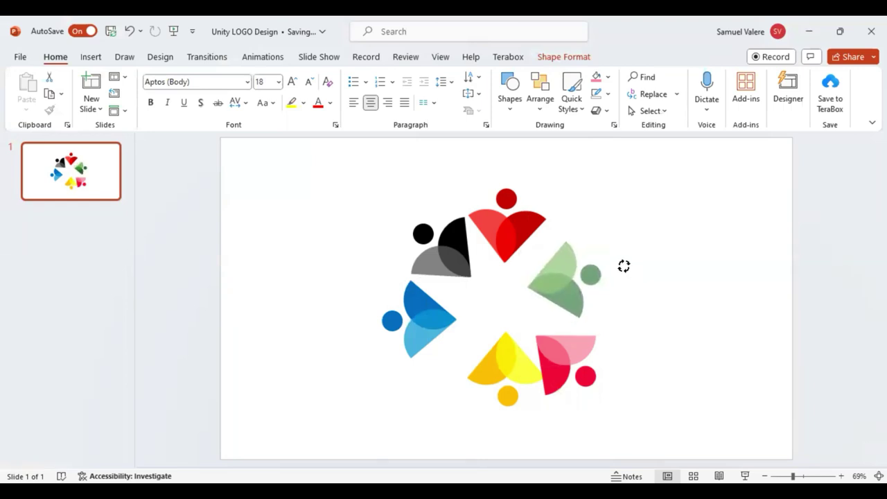
left_click_drag(626, 269, 625, 264)
Step: Rotate the red figure slightly clockwise and nudge it down-right, then rotate the black figure
left_click(519, 236)
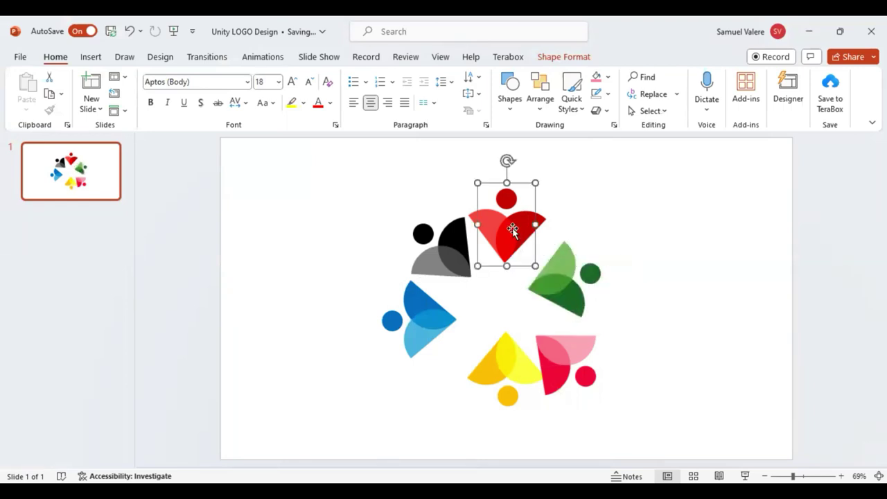
left_click_drag(507, 161, 519, 161)
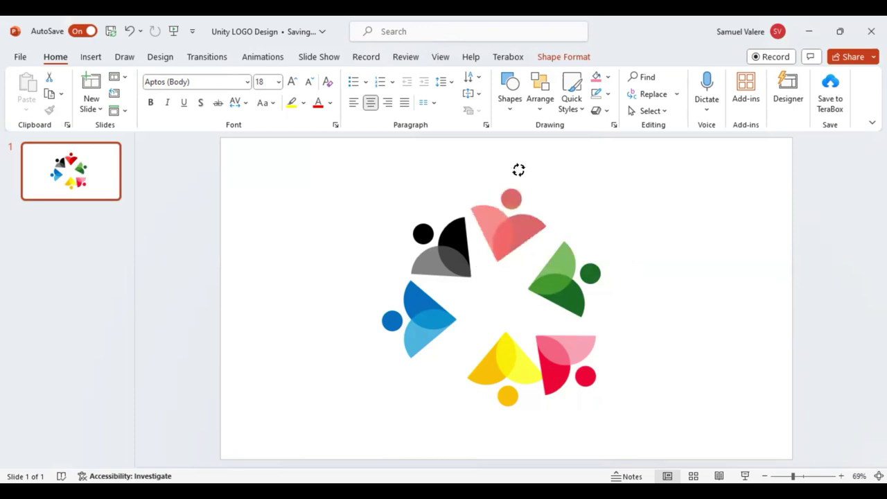
left_click_drag(502, 238, 509, 242)
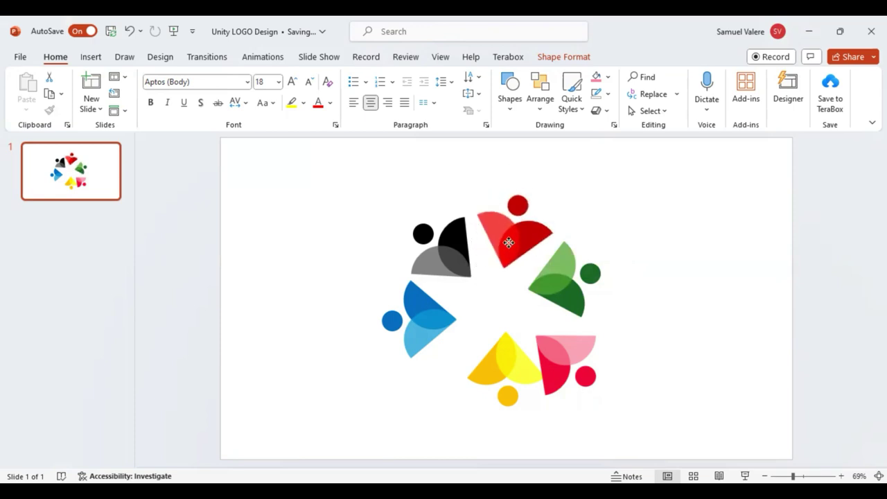
left_click(454, 258)
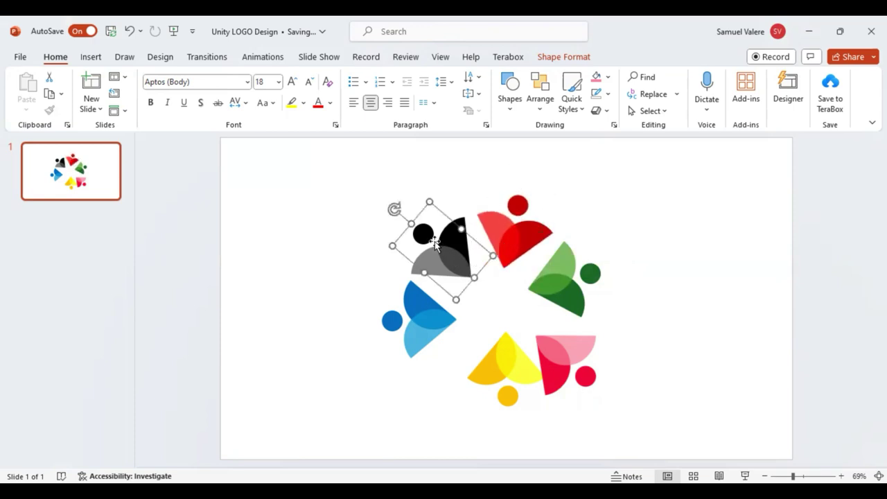
left_click_drag(394, 209, 402, 217)
Step: Rotate the blue figure and shift it right, then turn and shift the yellow figure into the ring
left_click(419, 319)
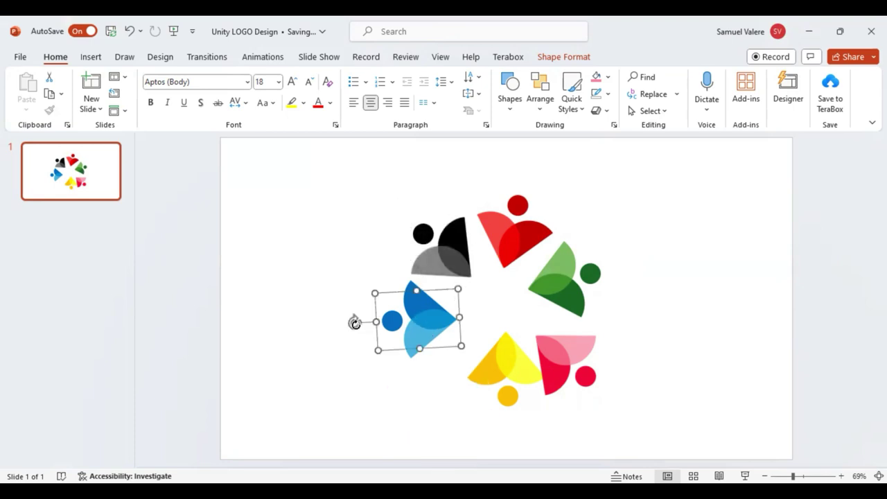
left_click_drag(354, 322, 356, 330)
left_click_drag(425, 315, 432, 317)
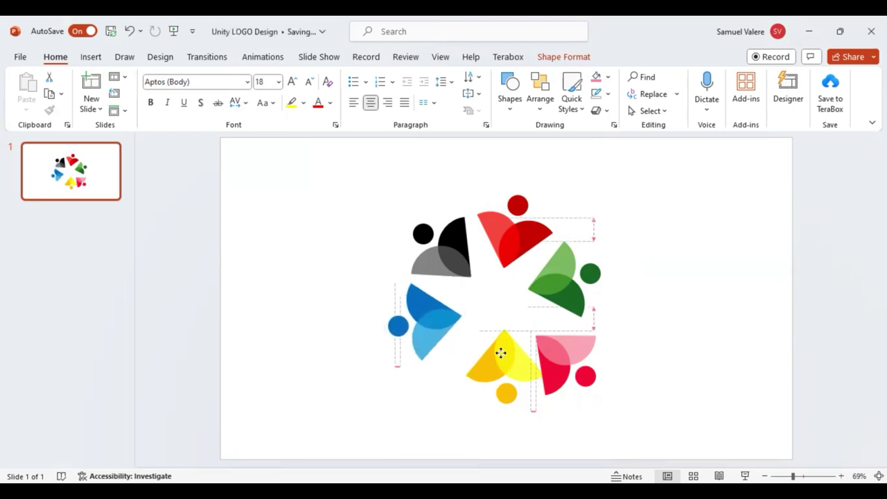
left_click_drag(509, 362, 502, 356)
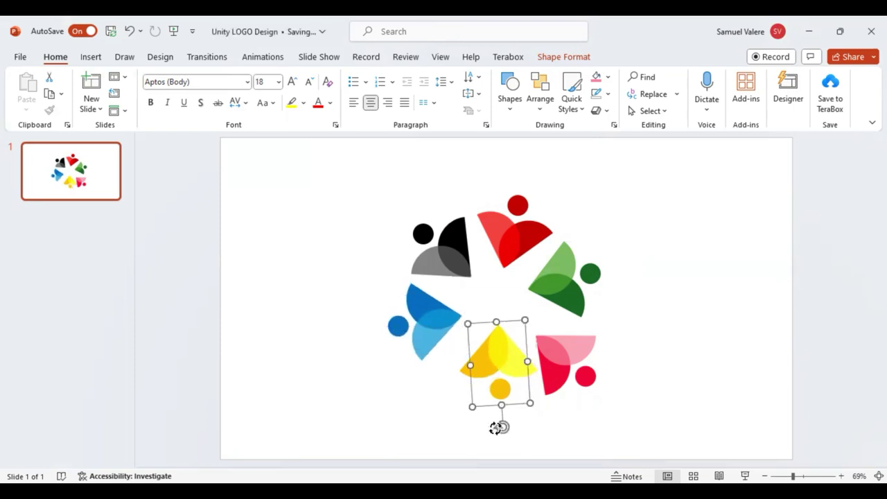
left_click_drag(501, 426, 483, 421)
left_click_drag(495, 357, 476, 363)
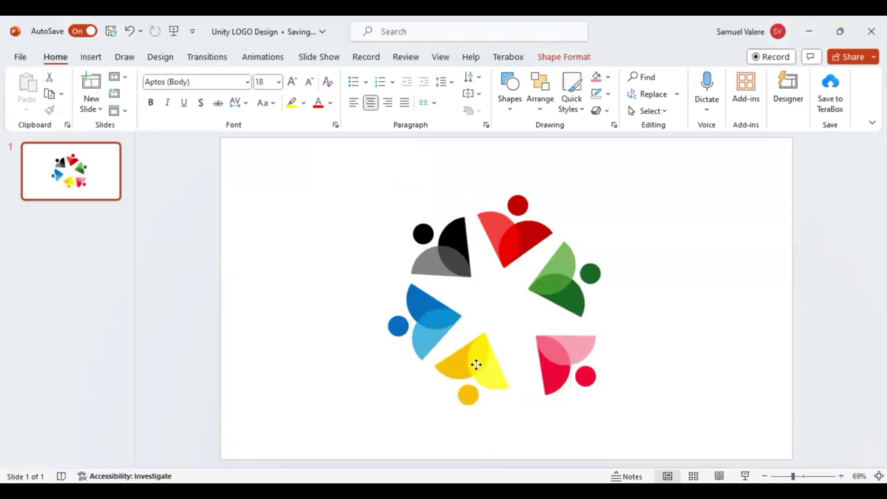
Step: Move the pink figure up-left into the ring, nudge the green figure left and the red one down
left_click(558, 362)
left_click_drag(554, 350, 540, 345)
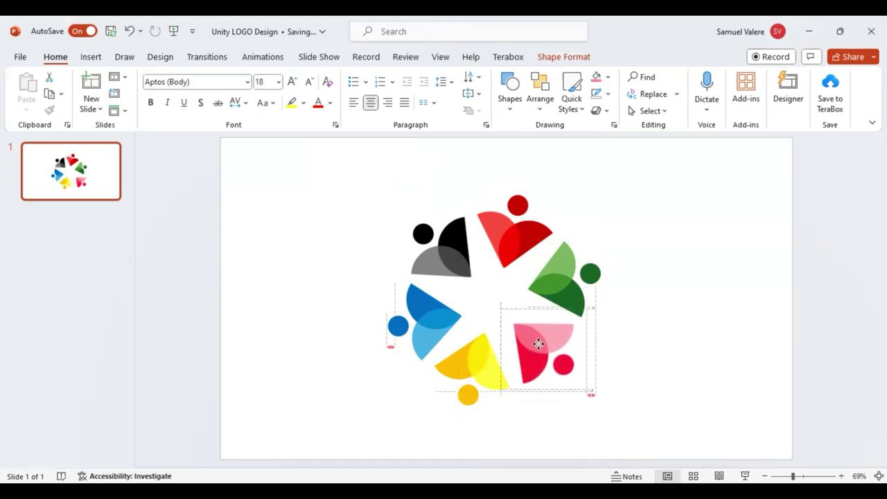
left_click_drag(540, 345, 541, 345)
left_click(560, 275)
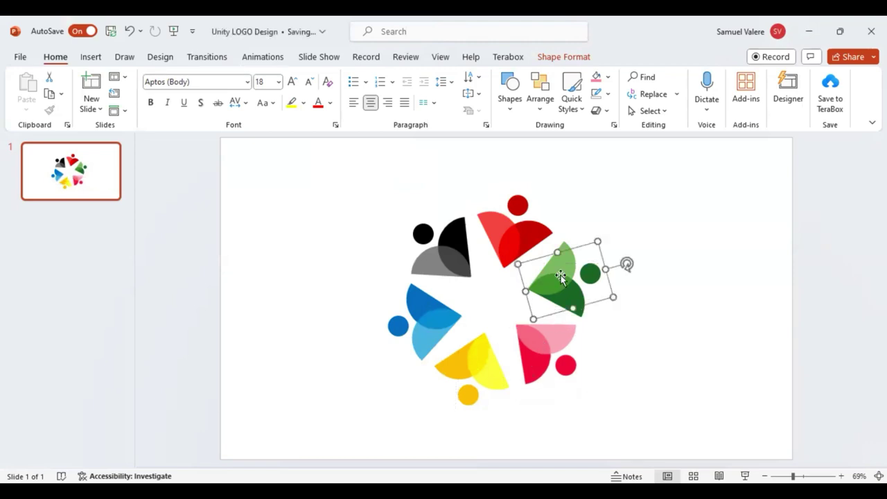
left_click_drag(560, 275, 557, 277)
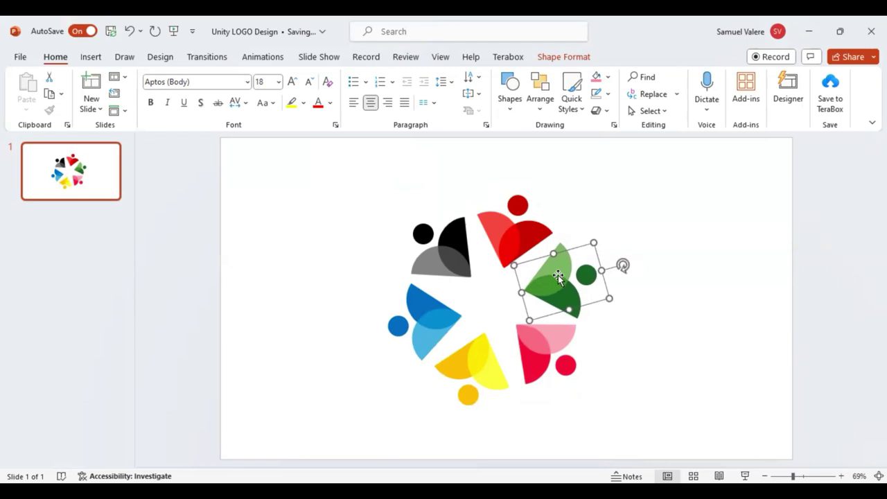
left_click(508, 239)
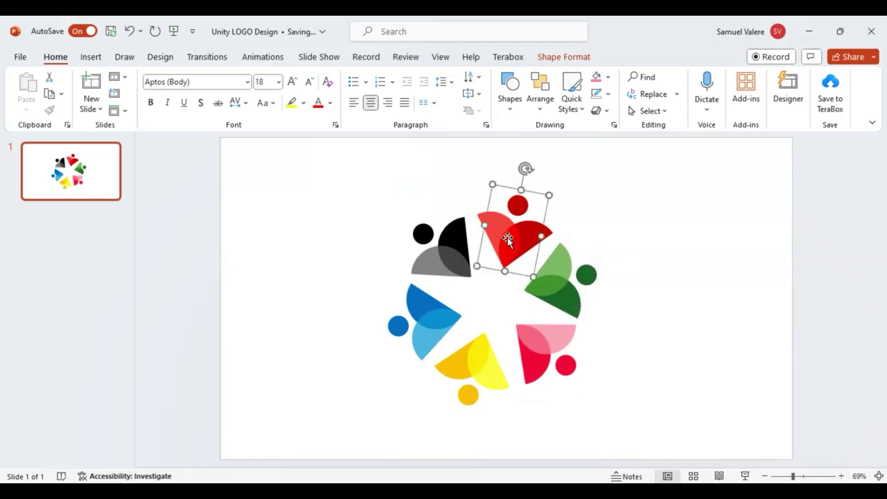
left_click_drag(507, 238, 507, 241)
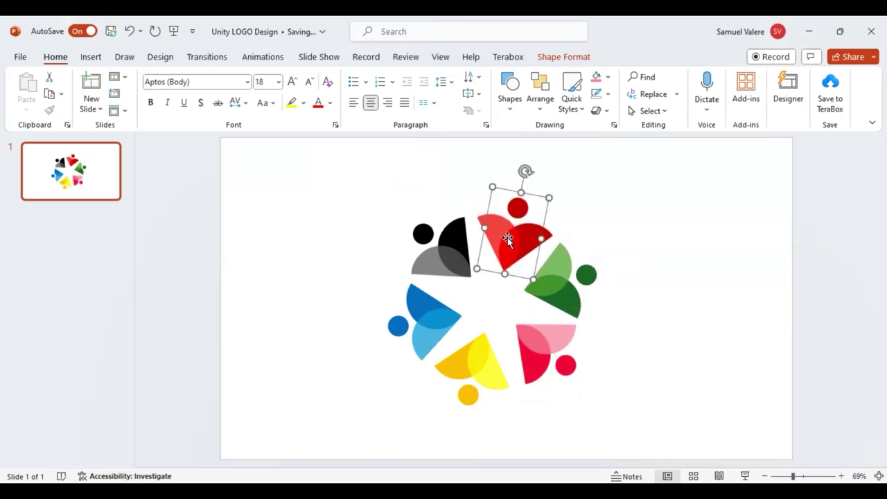
Step: Nudge the black-and-grey, yellow and blue figures slightly to even the ring
left_click(444, 266)
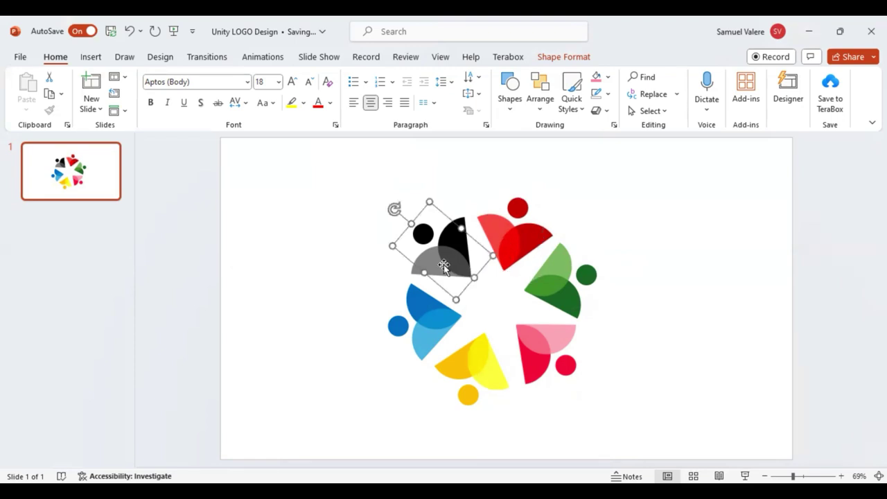
left_click(445, 264)
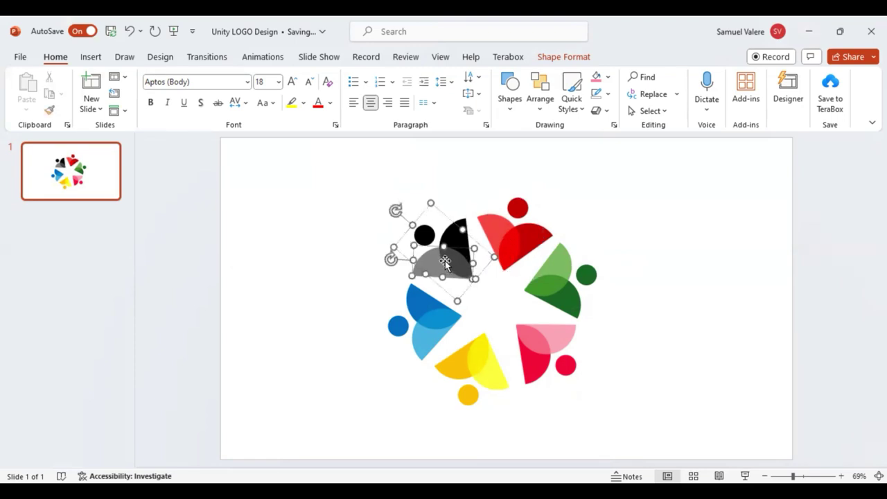
left_click(471, 209)
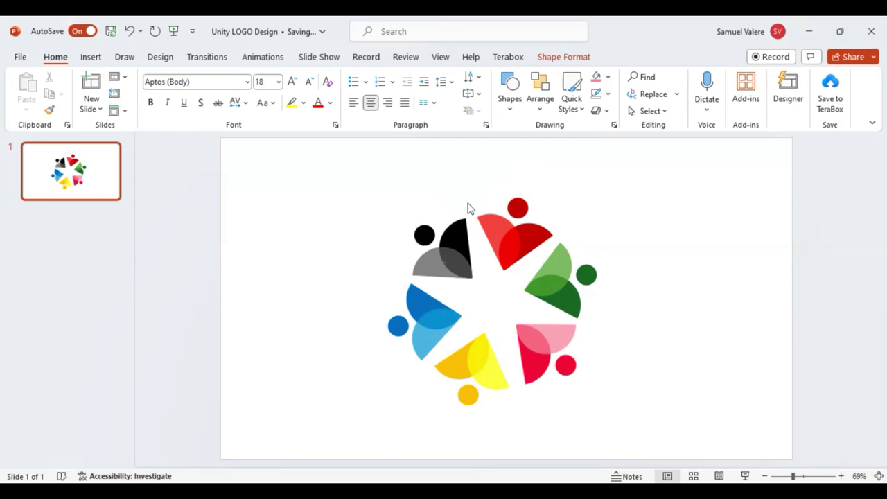
left_click(453, 244)
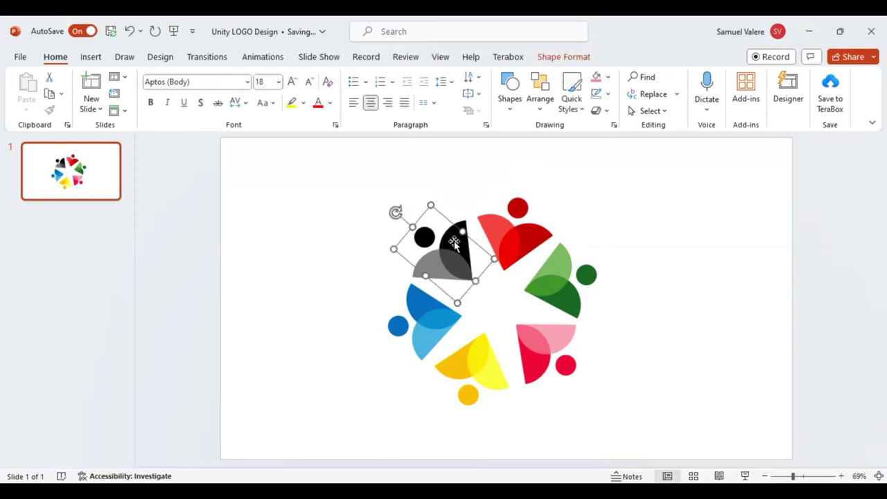
left_click_drag(454, 244, 455, 244)
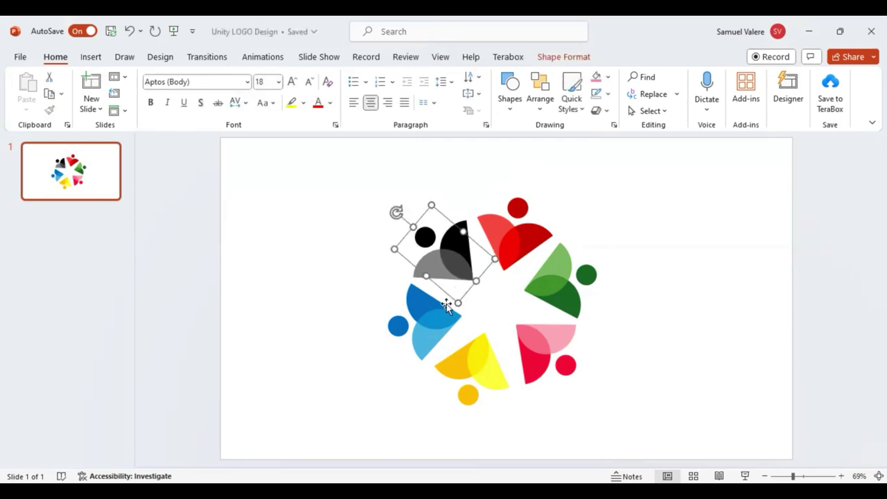
left_click(471, 361)
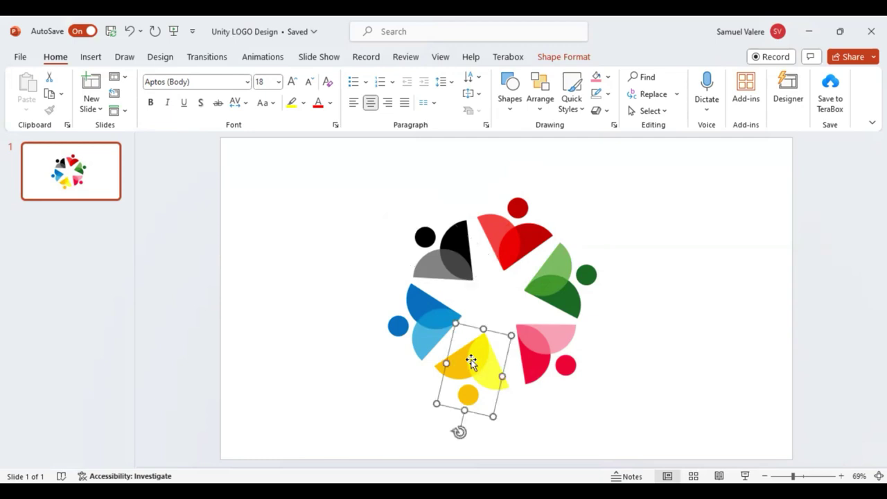
left_click_drag(470, 360, 471, 360)
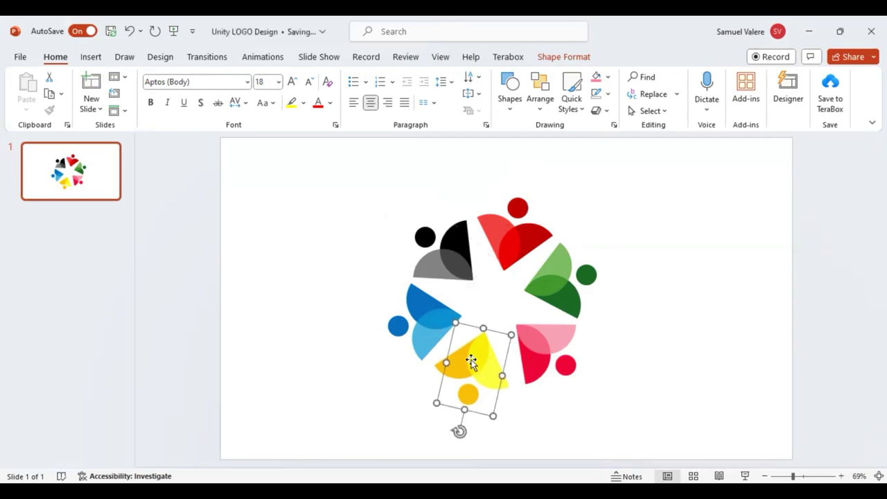
left_click(430, 326)
left_click_drag(427, 323, 429, 322)
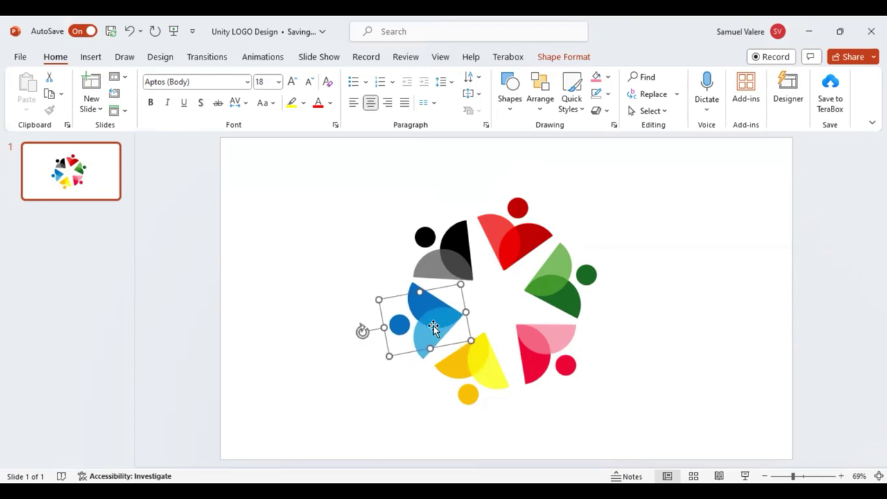
Step: Nudge the blue figure down, then fine-tune the yellow figure's position with Ctrl+arrow nudges
key("ctrl+Down")
left_click(463, 370)
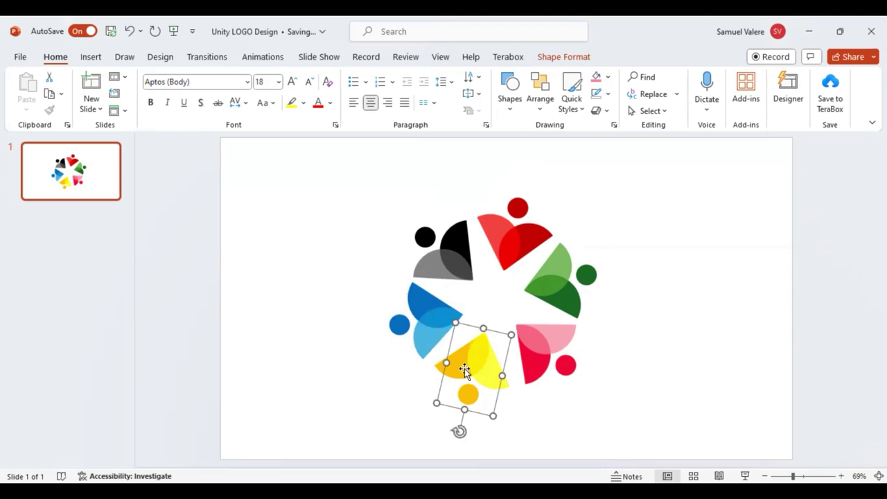
key("ctrl+Left")
key("ctrl+Left")
key("ctrl+Down")
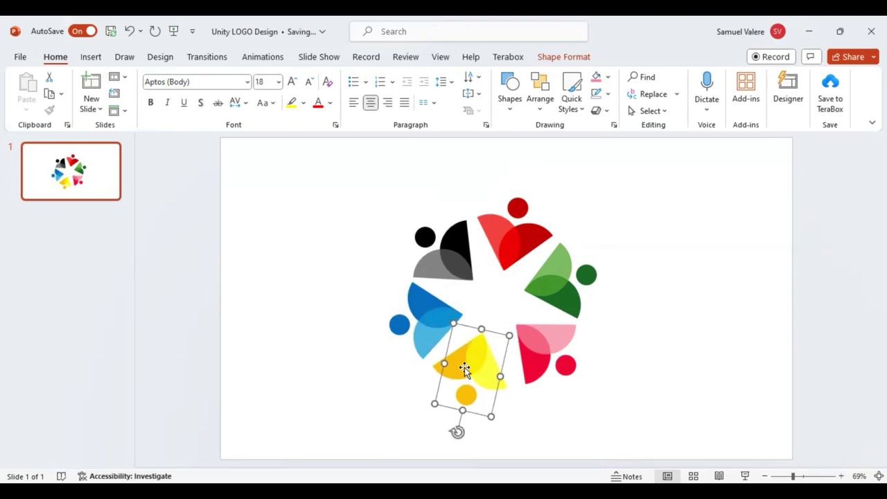
key("ctrl+Right")
key("ctrl+Right")
key("ctrl+Right")
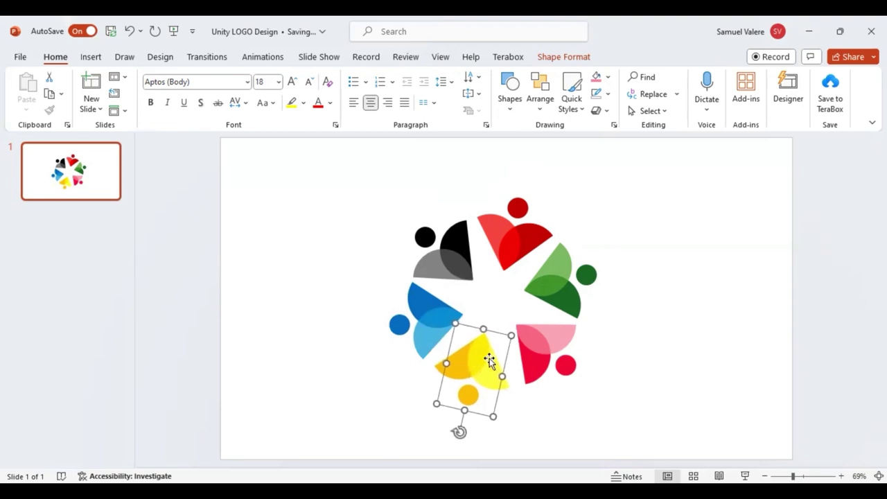
key("ctrl+Right")
key("ctrl+Right")
key("ctrl+Right")
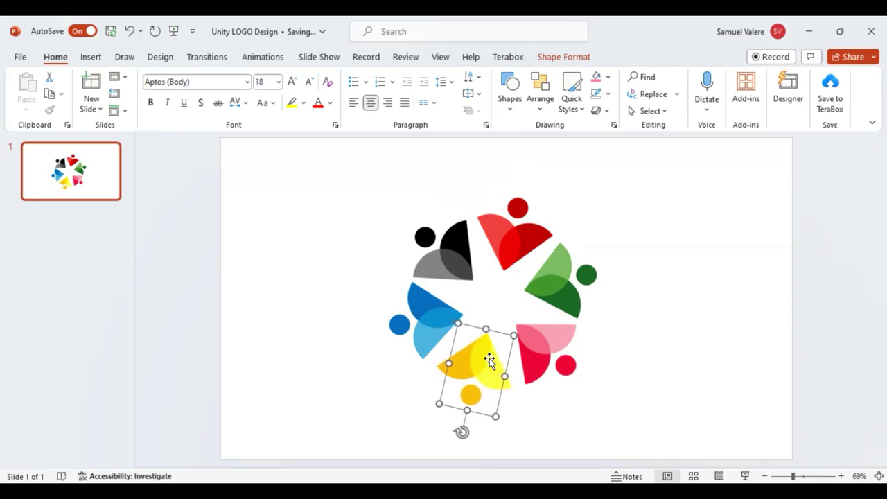
Step: Nudge the blue figure down and right, then one step back left
left_click(430, 318)
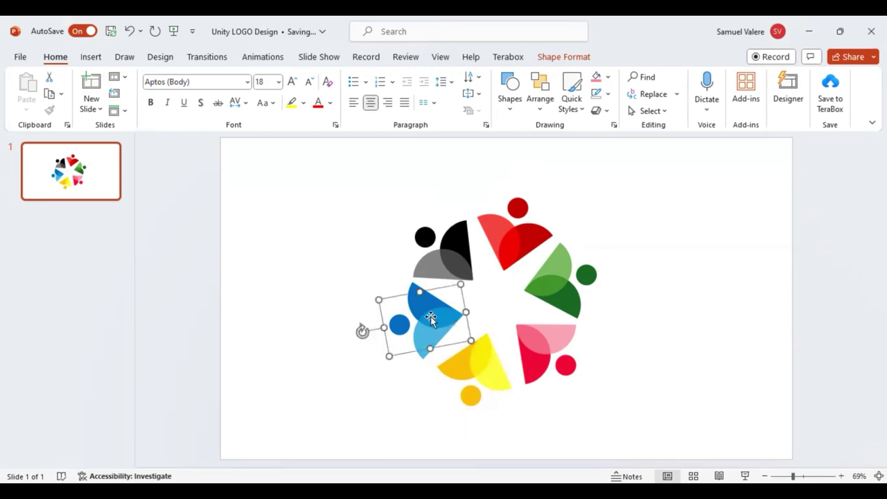
key("ctrl+Down")
key("ctrl+Down")
key("ctrl+Down")
key("ctrl+Down")
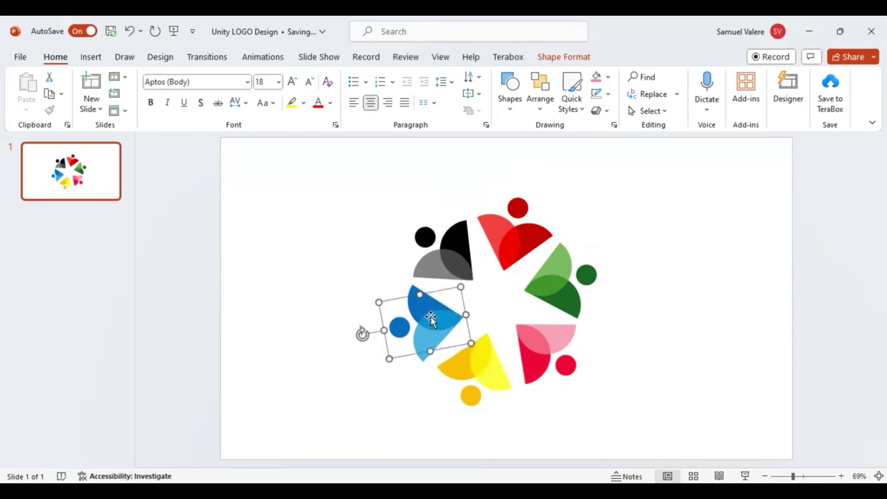
key("ctrl+Right")
key("ctrl+Right")
key("ctrl+Right")
key("ctrl+Right")
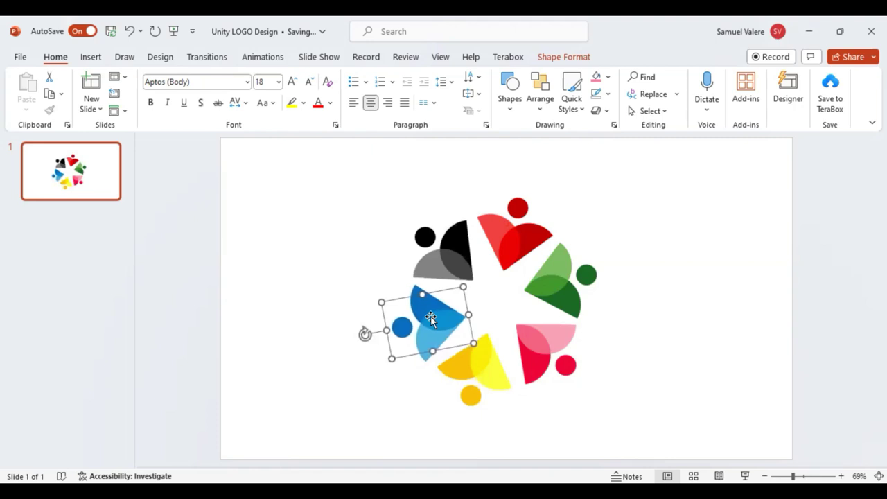
key("ctrl+Right")
key("ctrl+Right")
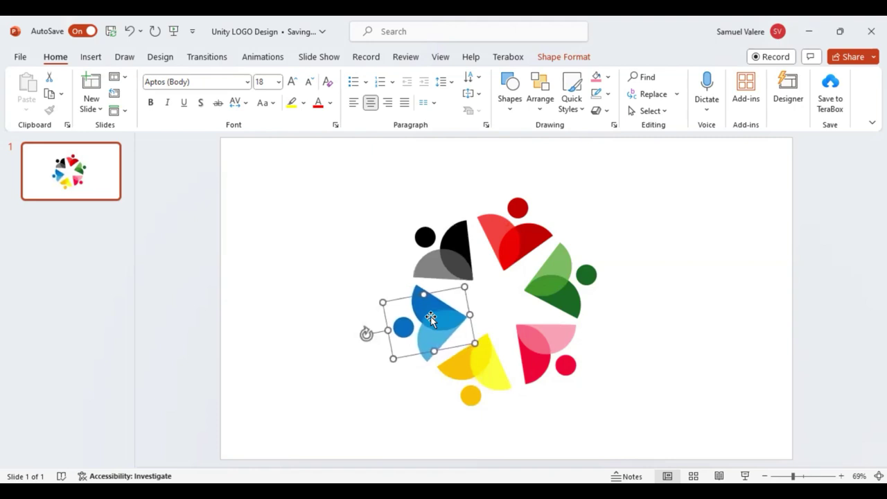
key("ctrl+Left")
key("ctrl+Left")
key("ctrl+Left")
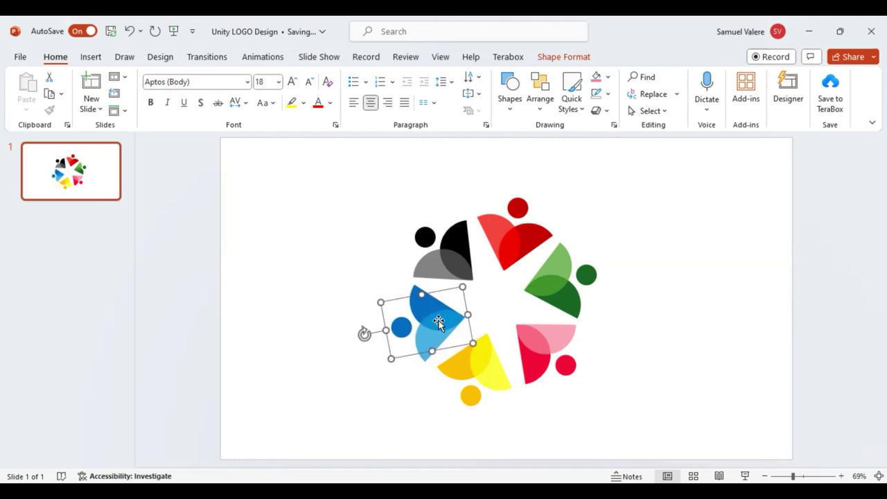
Step: Drag the yellow, pink, green and red figures slightly to close the ring's gaps, then select all six
left_click(477, 360)
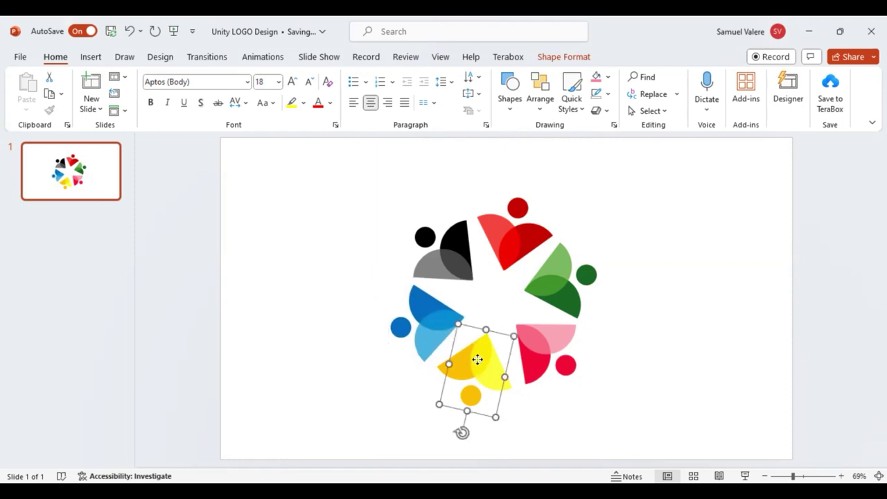
left_click_drag(478, 359, 476, 362)
left_click(532, 357)
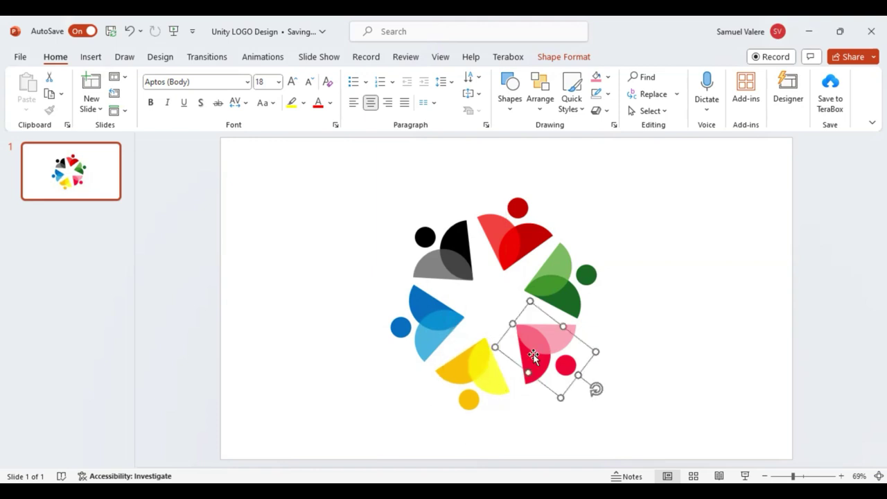
left_click_drag(538, 351, 531, 351)
left_click(548, 282)
left_click_drag(549, 278, 548, 282)
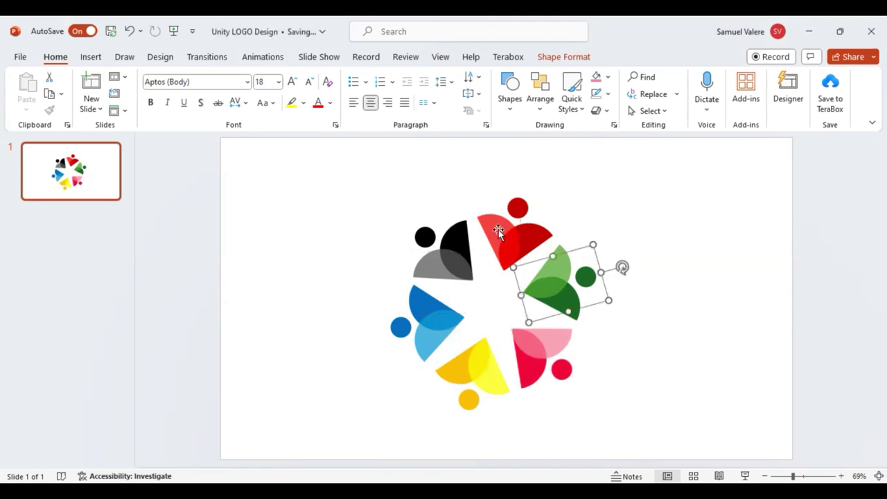
left_click(502, 231)
left_click_drag(503, 232, 499, 229)
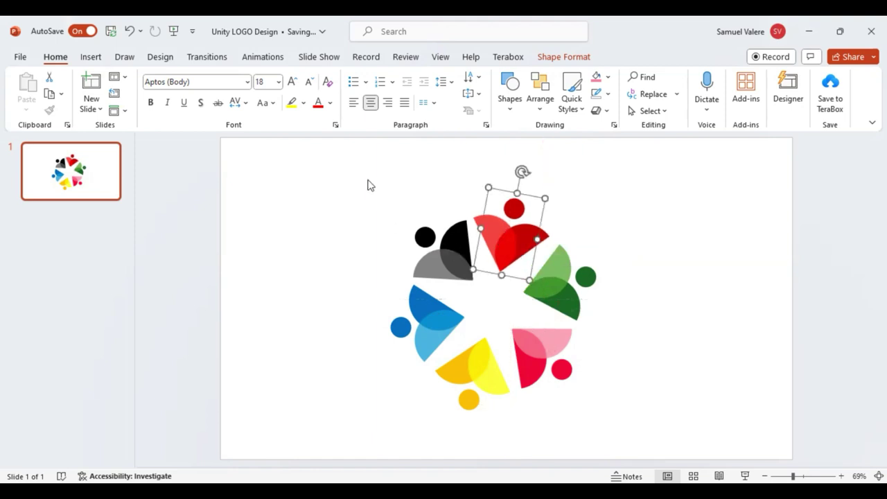
mouse_move(346, 160)
left_mouse_down()
mouse_move(612, 390)
mouse_move(651, 441)
left_mouse_up()
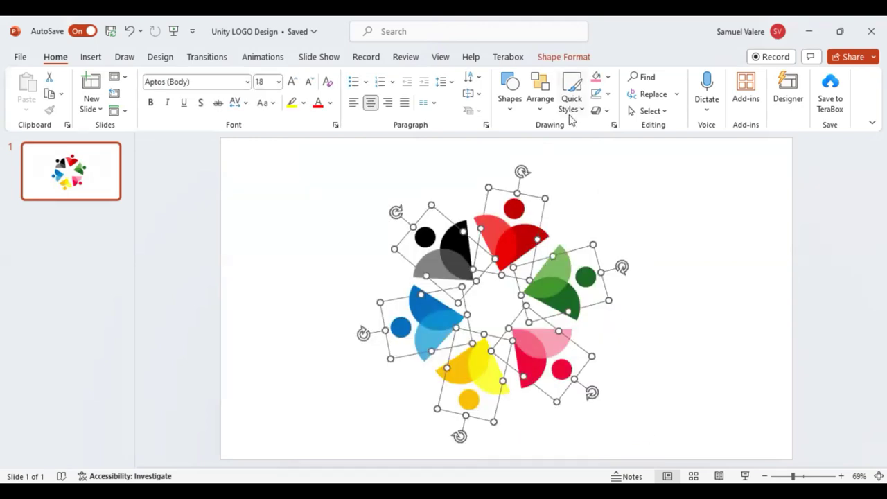
Step: Group the six selected figures into a single 4.97 × 4.83-inch logo object
left_click(570, 58)
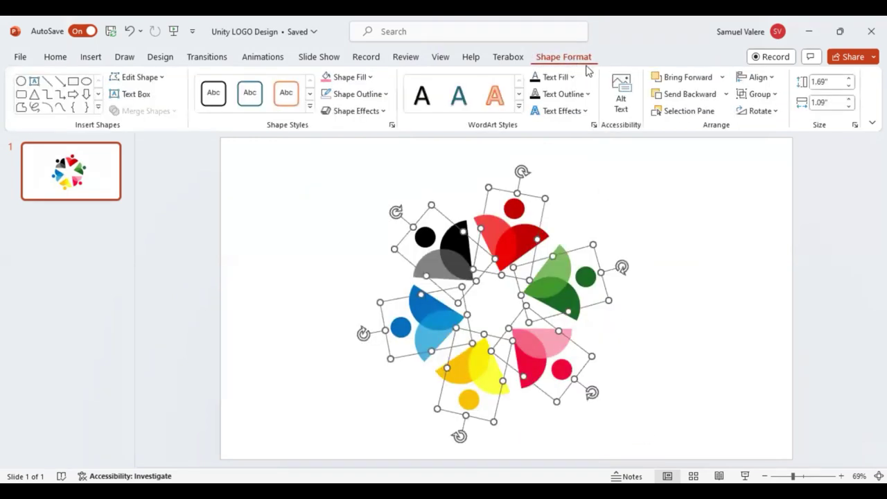
left_click(773, 94)
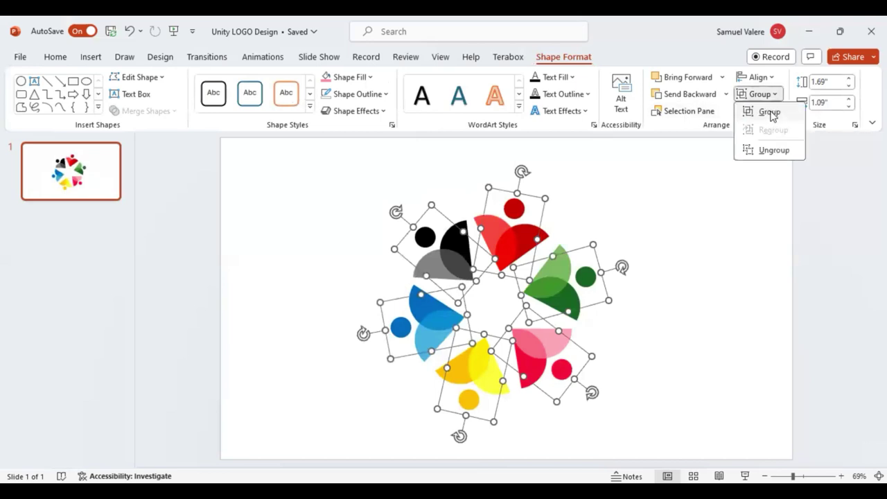
left_click(769, 112)
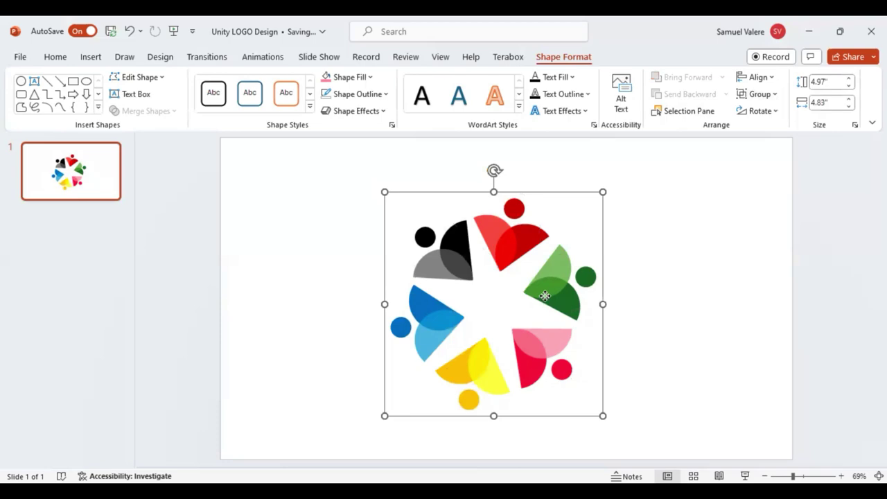